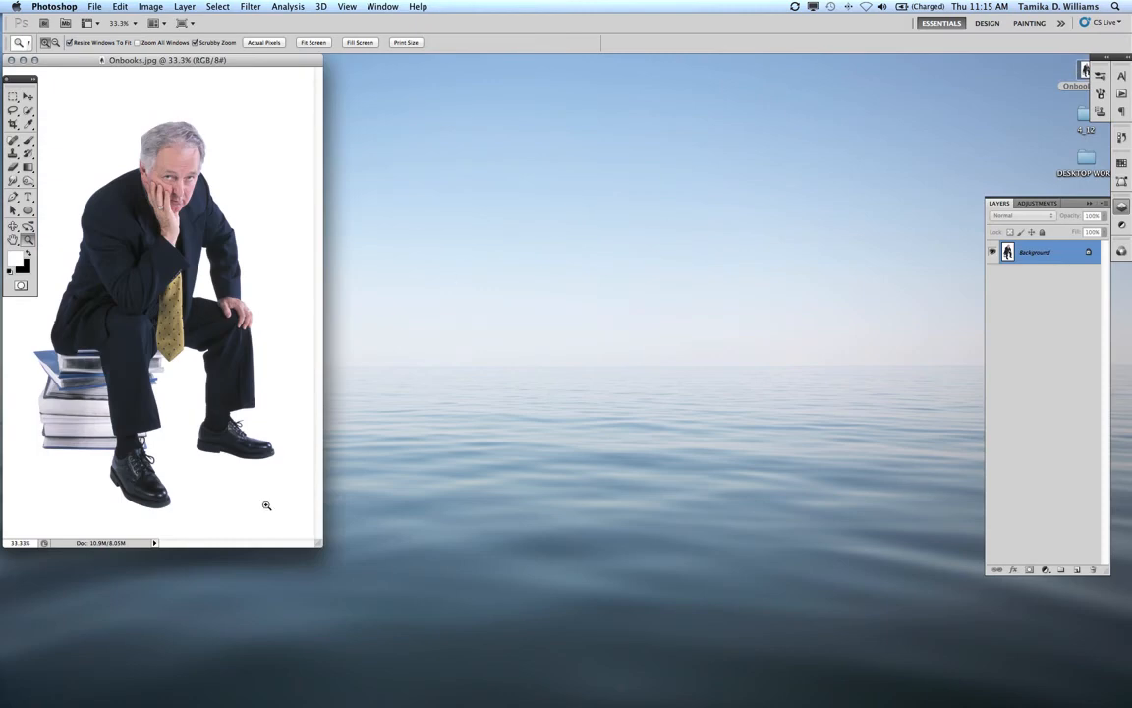
# Step: Enlarge the photo's window and start a new document using the U.S. Paper preset
pyautogui.moveTo(320, 544); pyautogui.dragTo(395, 582)
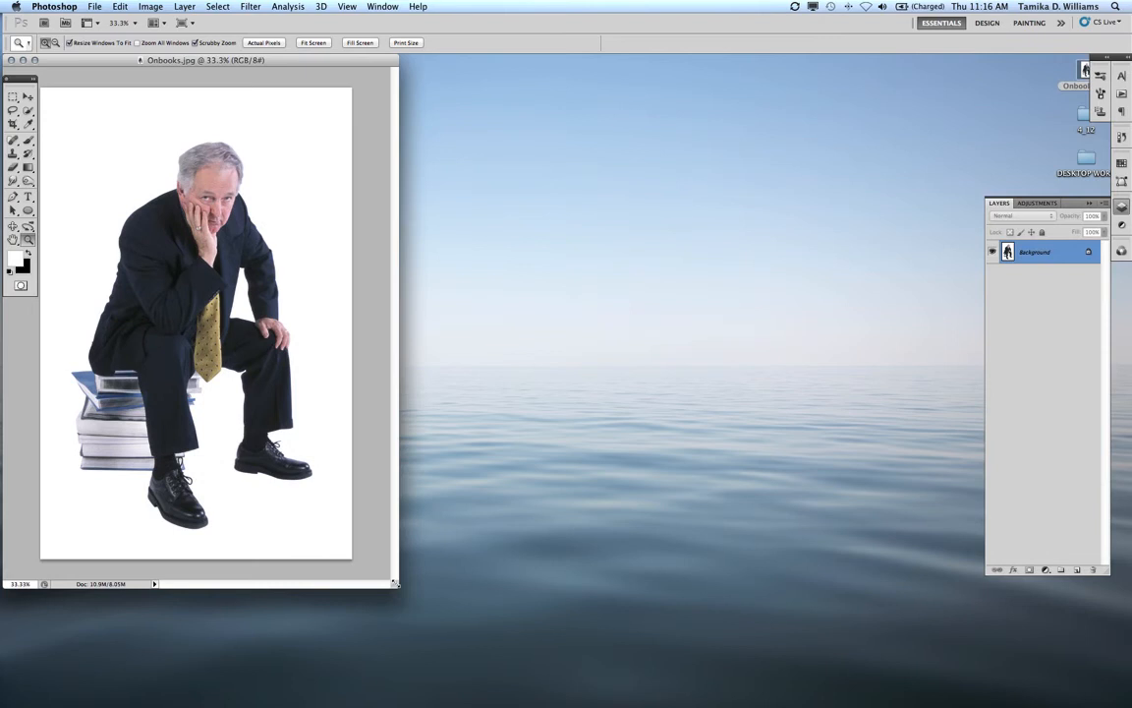
pyautogui.click(94, 6)
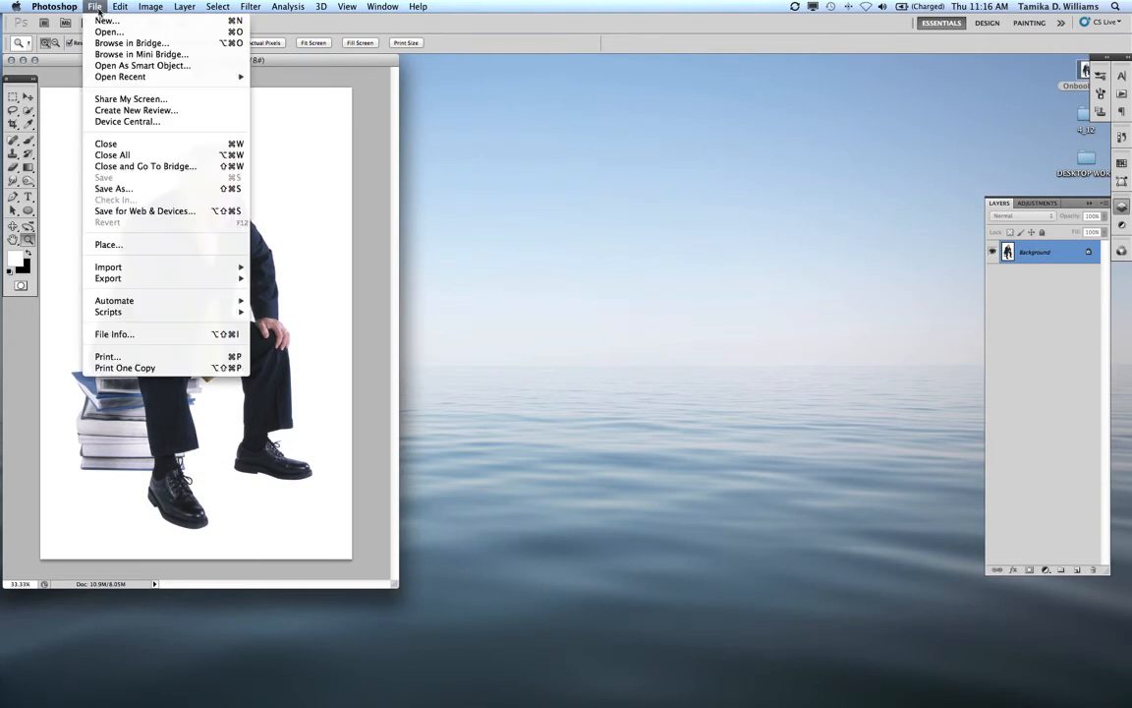
pyautogui.click(102, 20)
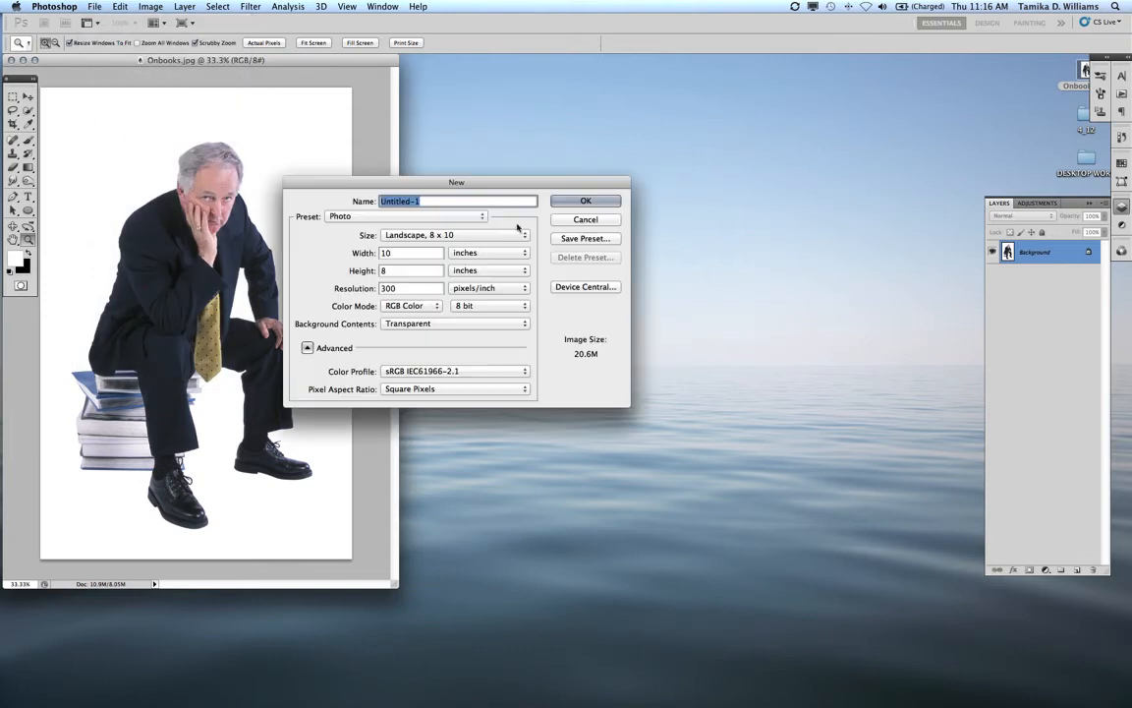
pyautogui.click(393, 235)
pyautogui.click(337, 243)
pyautogui.click(382, 218)
pyautogui.click(374, 197)
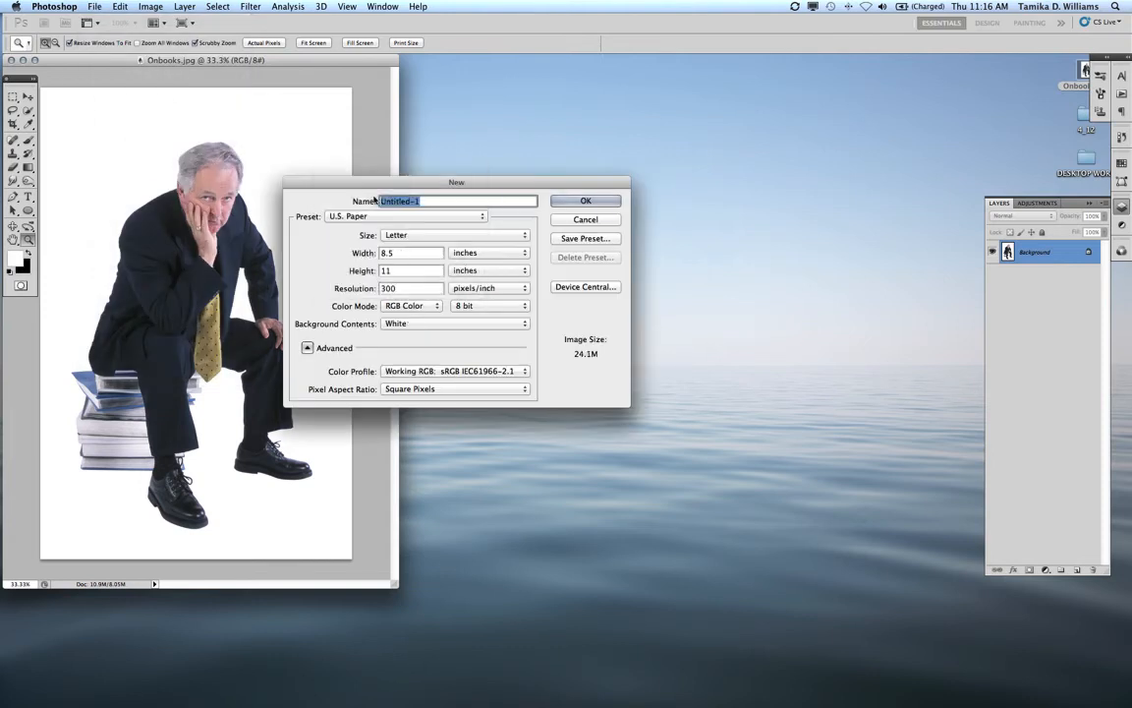
# Step: Set the new document's width to 11 inches and its height to 8.5 inches
pyautogui.press('Tab')
pyautogui.write('1')
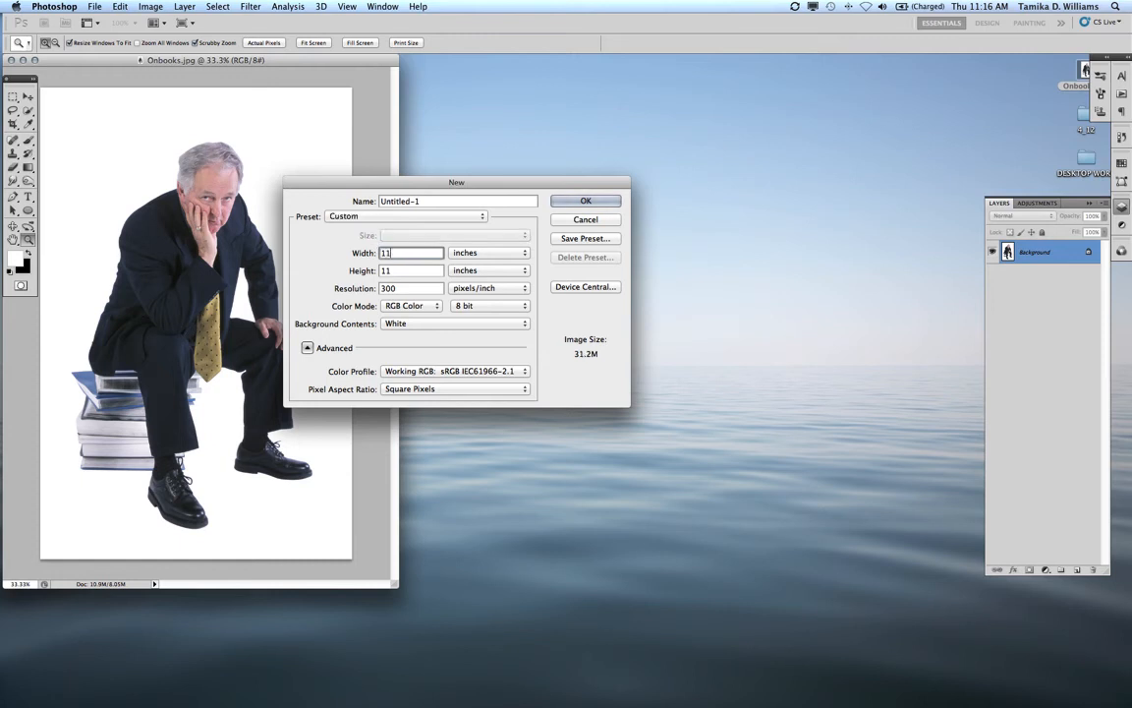
pyautogui.write('1')
pyautogui.press('Tab')
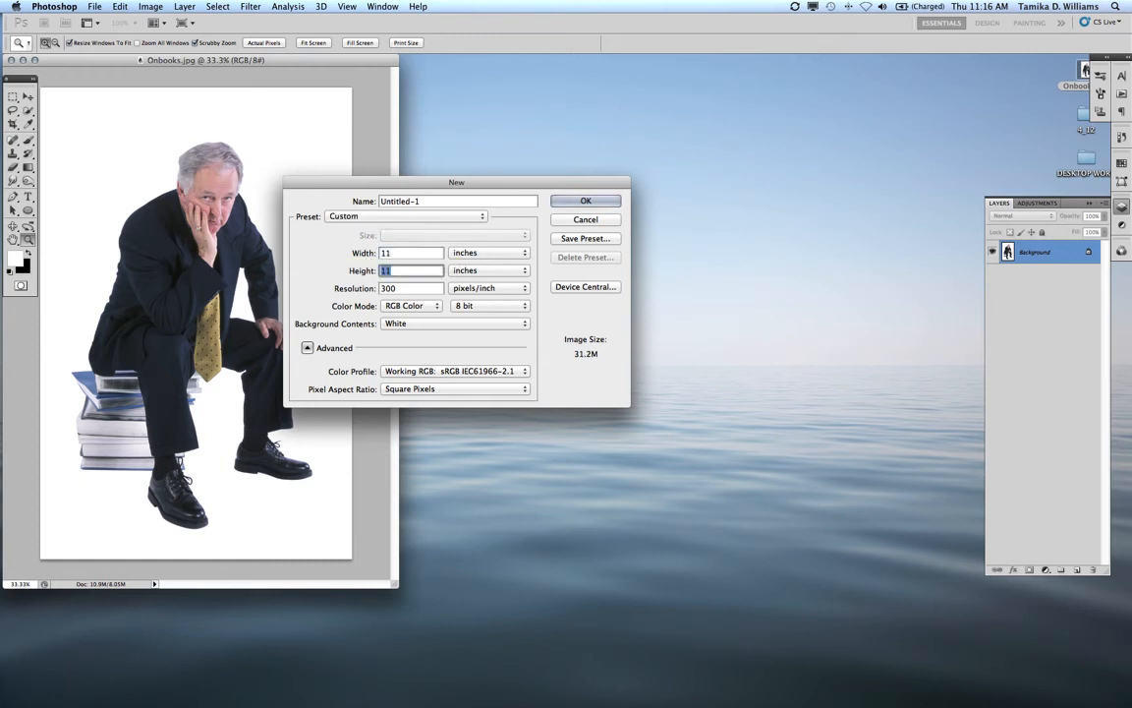
pyautogui.write('8.5')
# Step: Set the resolution to 150 pixels/inch and the background contents to Transparent, and create the document
pyautogui.doubleClick(424, 287)
pyautogui.write('15')
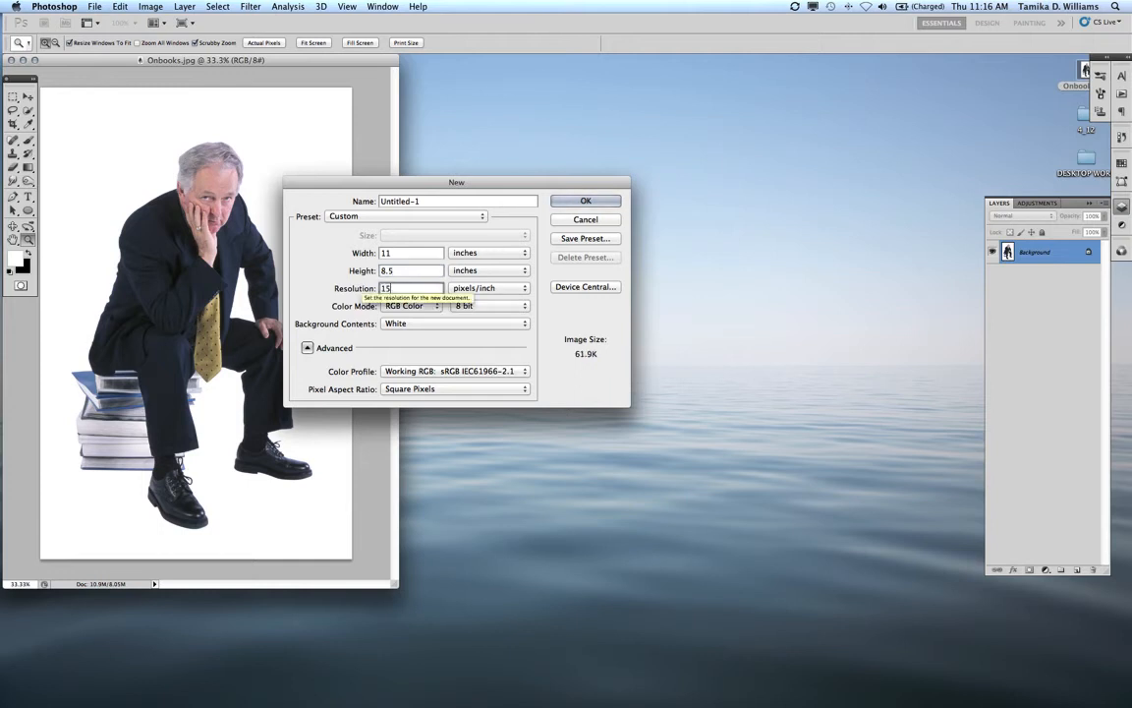
pyautogui.write('0')
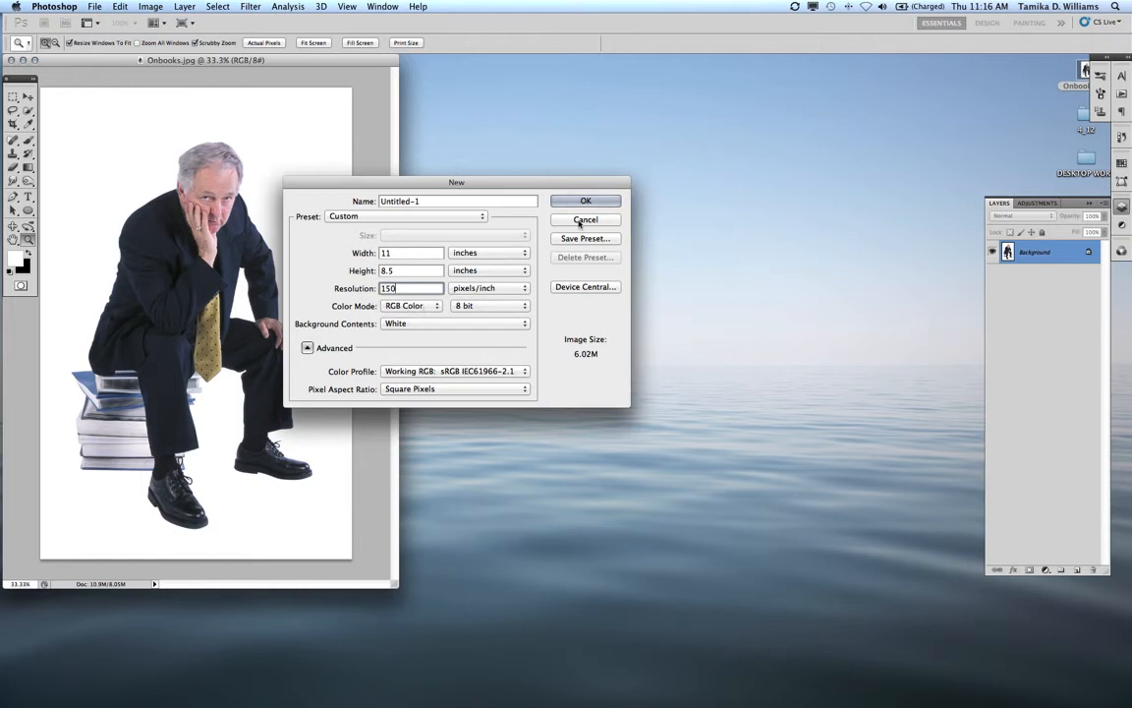
pyautogui.click(432, 324)
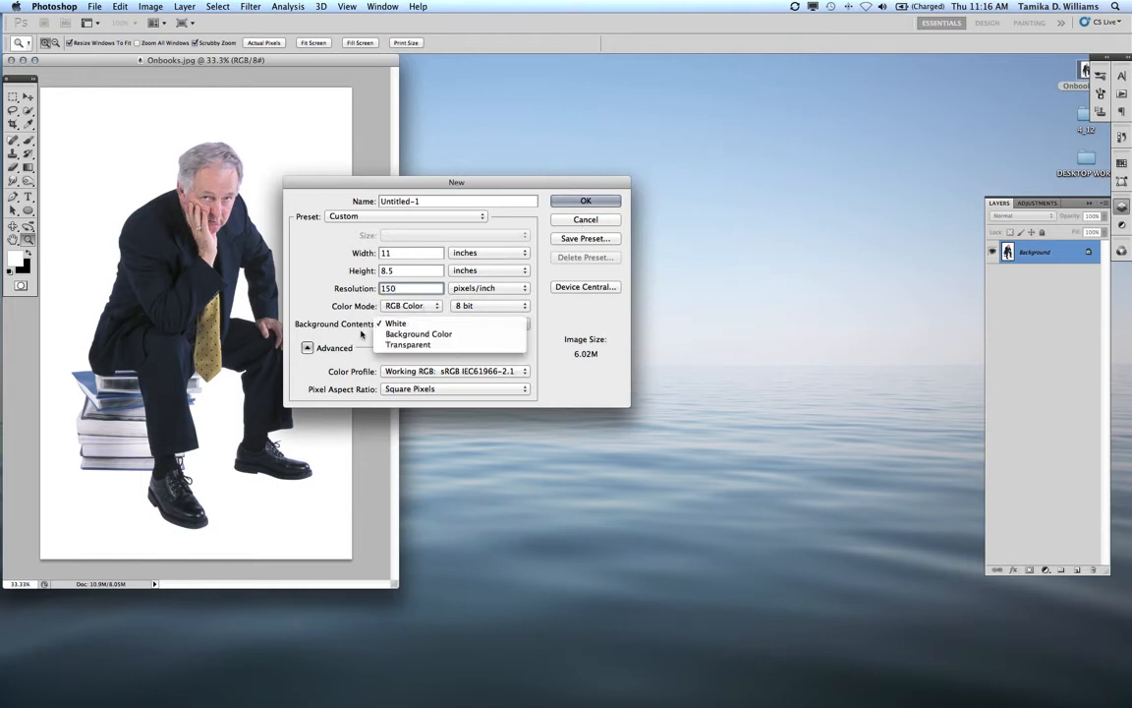
pyautogui.click(423, 346)
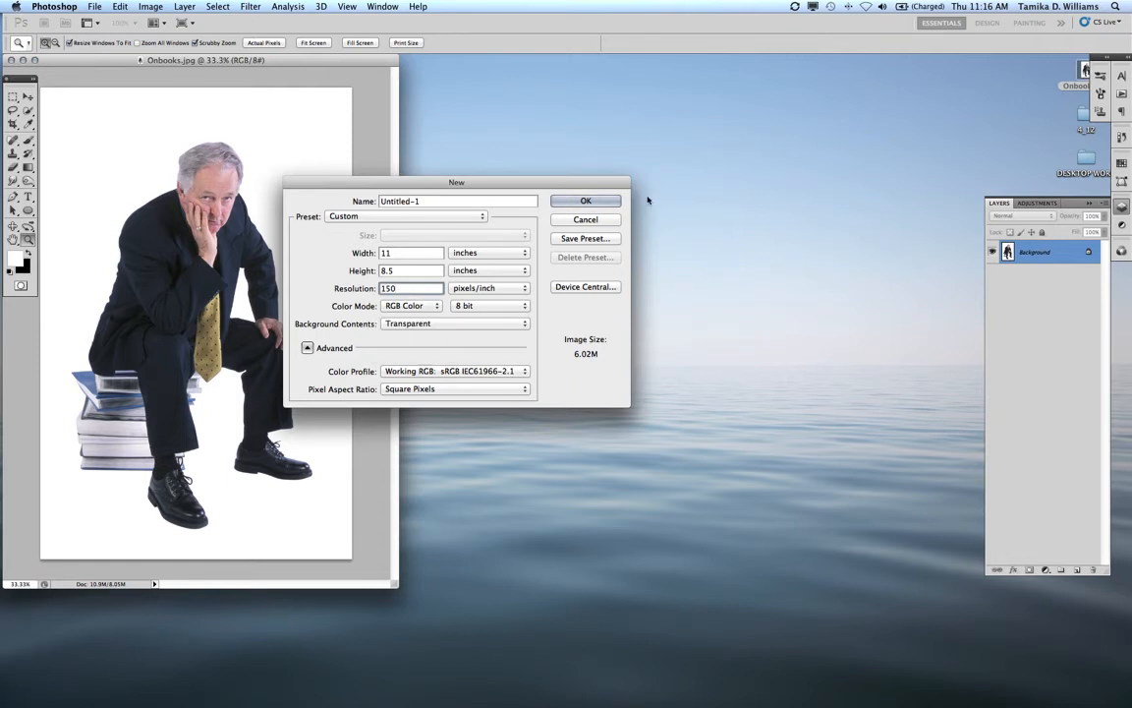
pyautogui.click(586, 200)
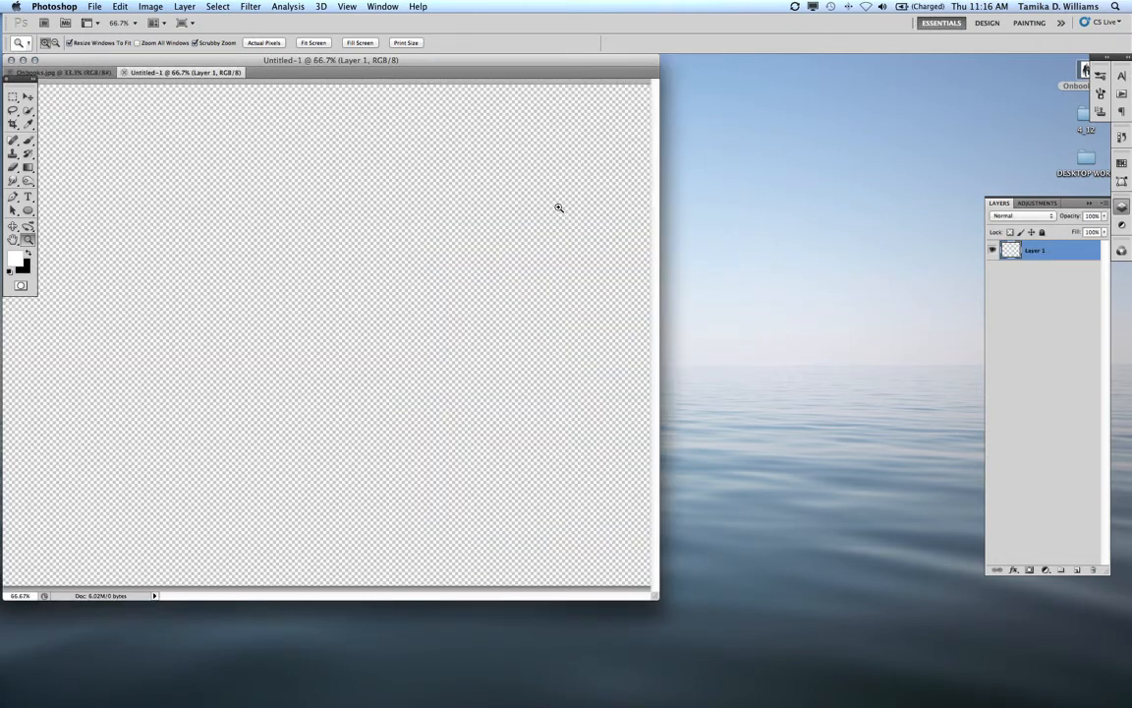
# Step: Make black the foreground color and enlarge the document window so that gray space surrounds the canvas
pyautogui.press('x')
pyautogui.moveTo(299, 61); pyautogui.dragTo(386, 63)
pyautogui.click(28, 253)
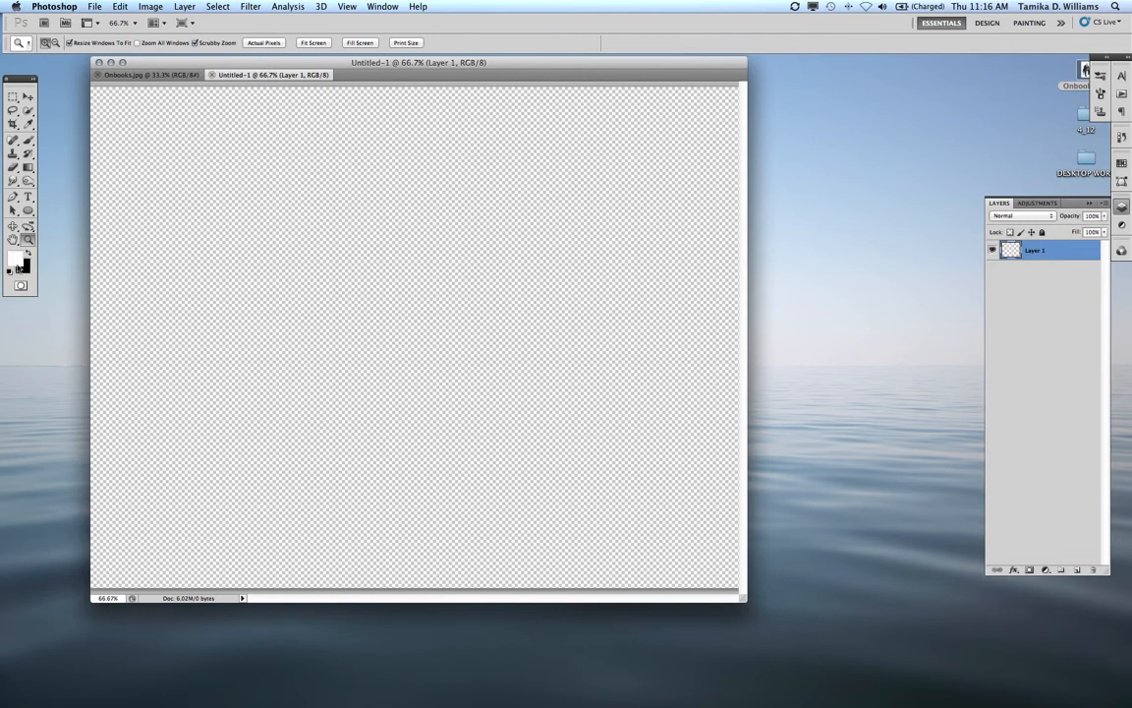
pyautogui.moveTo(14, 77); pyautogui.dragTo(30, 74)
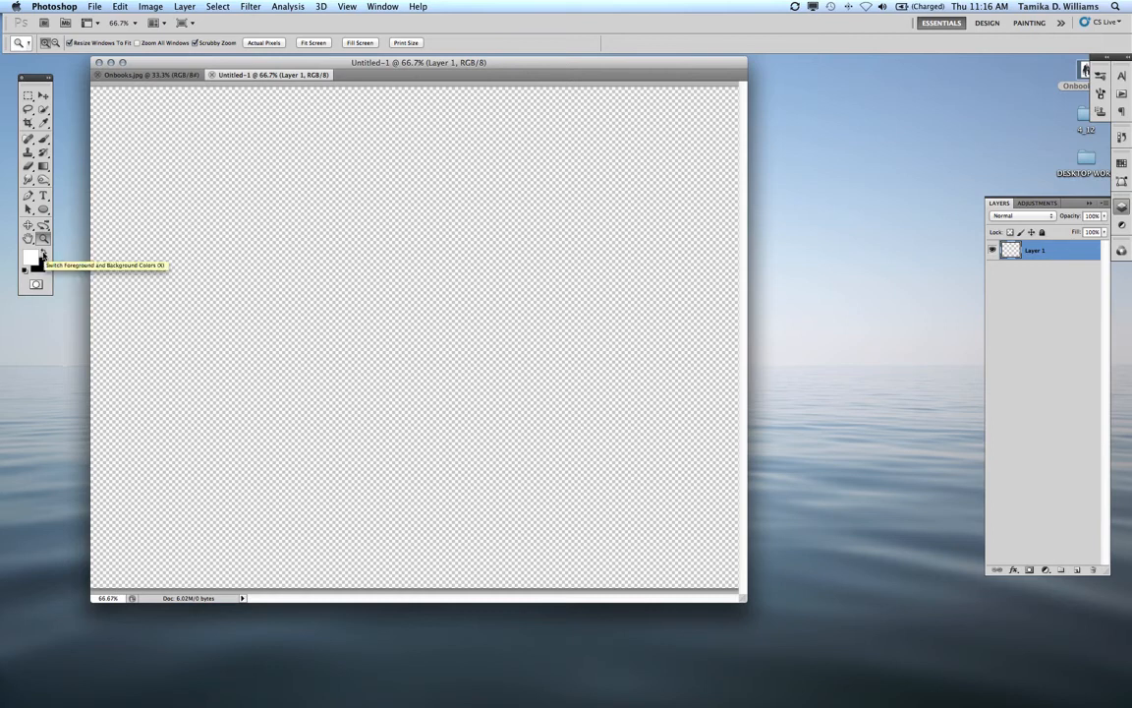
pyautogui.click(42, 254)
pyautogui.moveTo(741, 598); pyautogui.dragTo(877, 631)
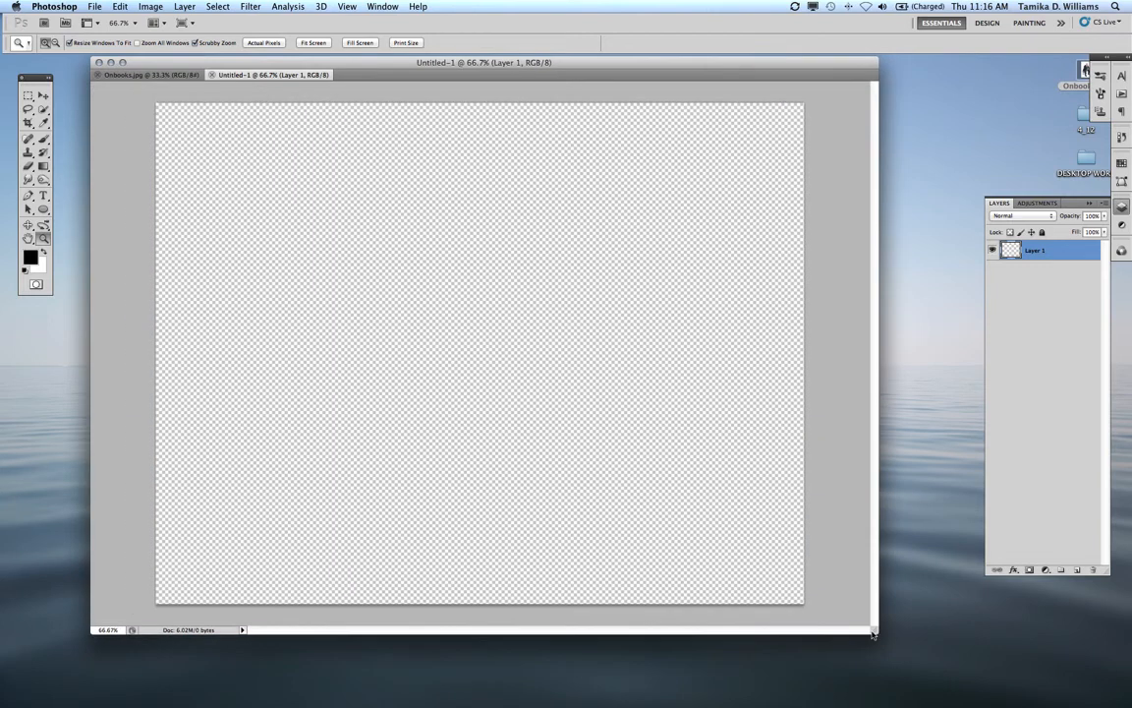
# Step: Convert the locked Background of Onbooks.jpg into a regular layer with the default name and settings
pyautogui.click(129, 75)
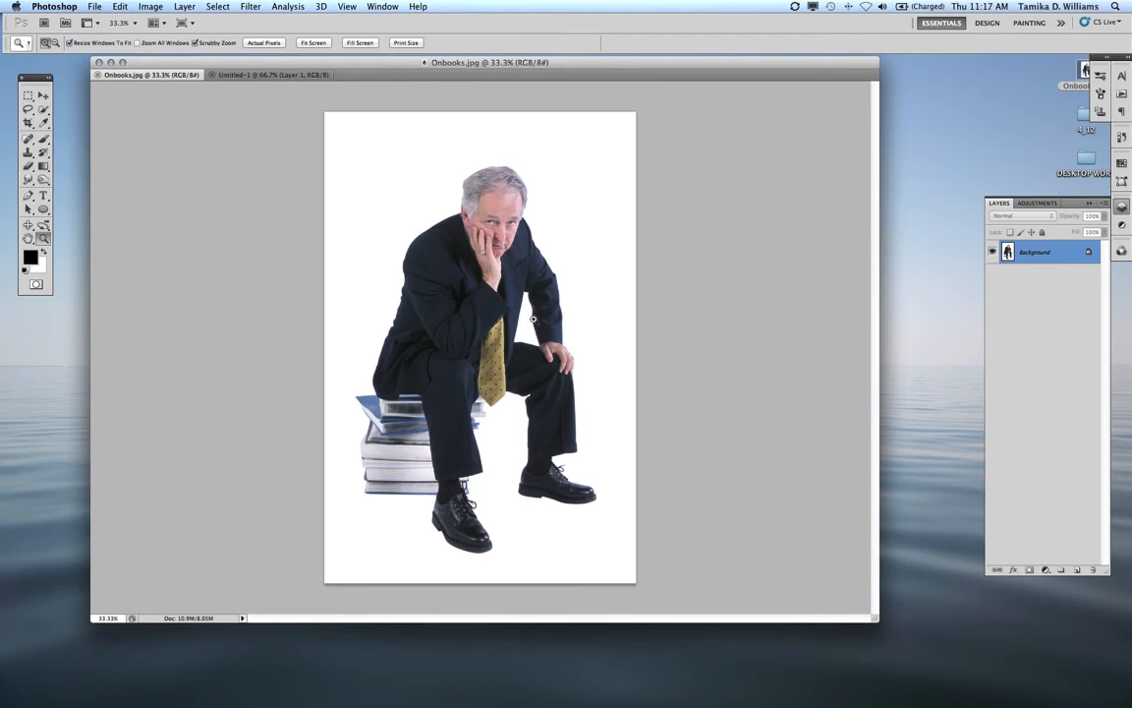
pyautogui.click(236, 76)
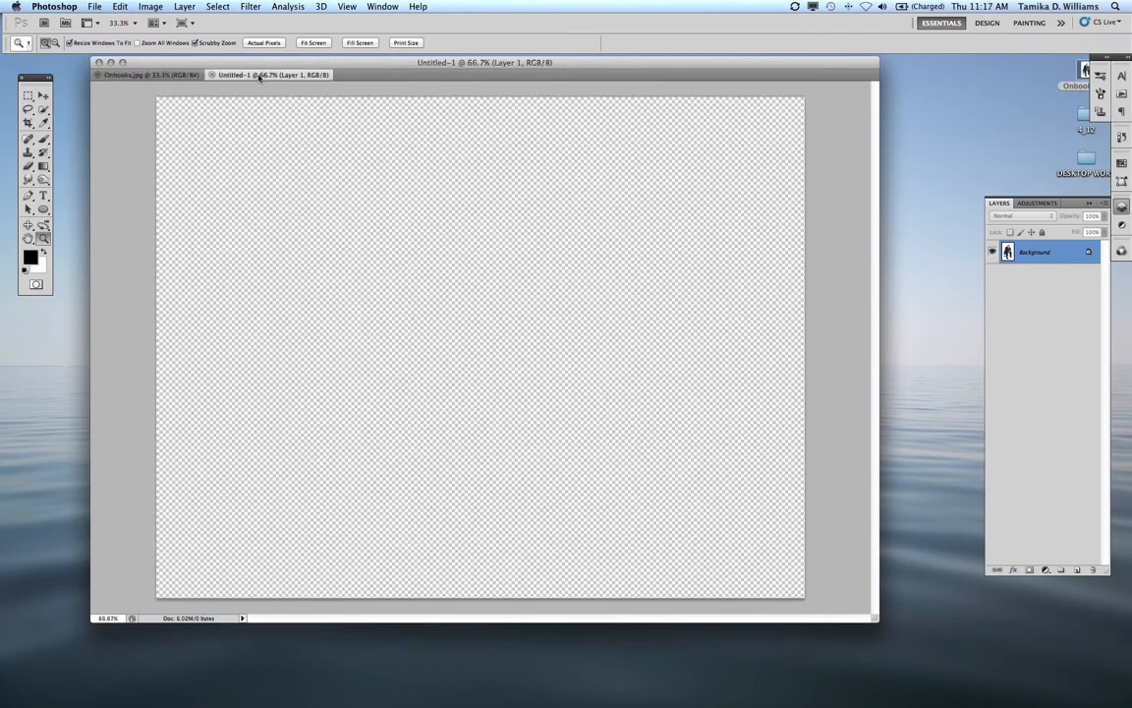
pyautogui.click(149, 77)
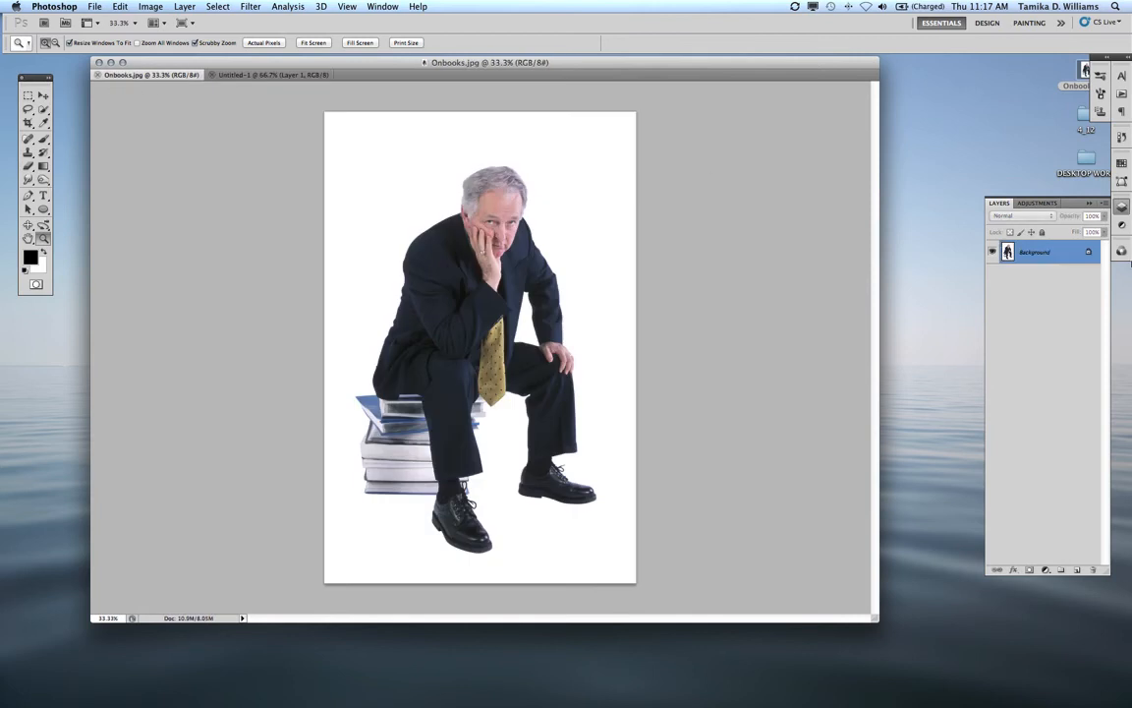
pyautogui.doubleClick(1071, 254)
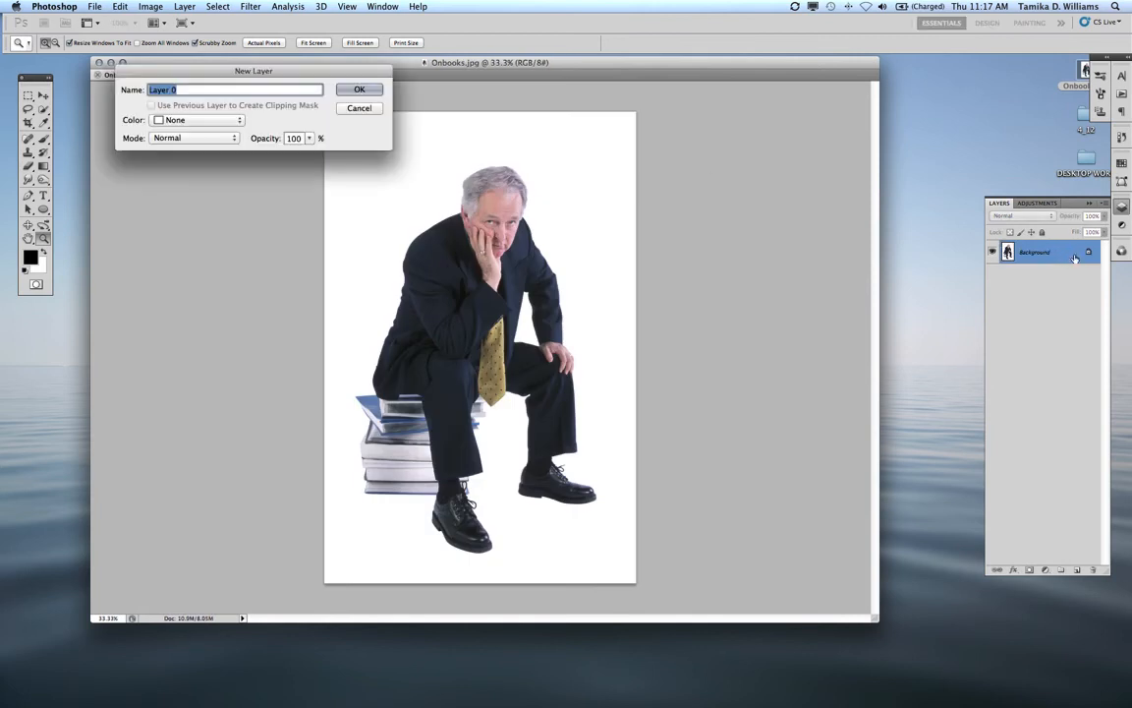
pyautogui.click(351, 91)
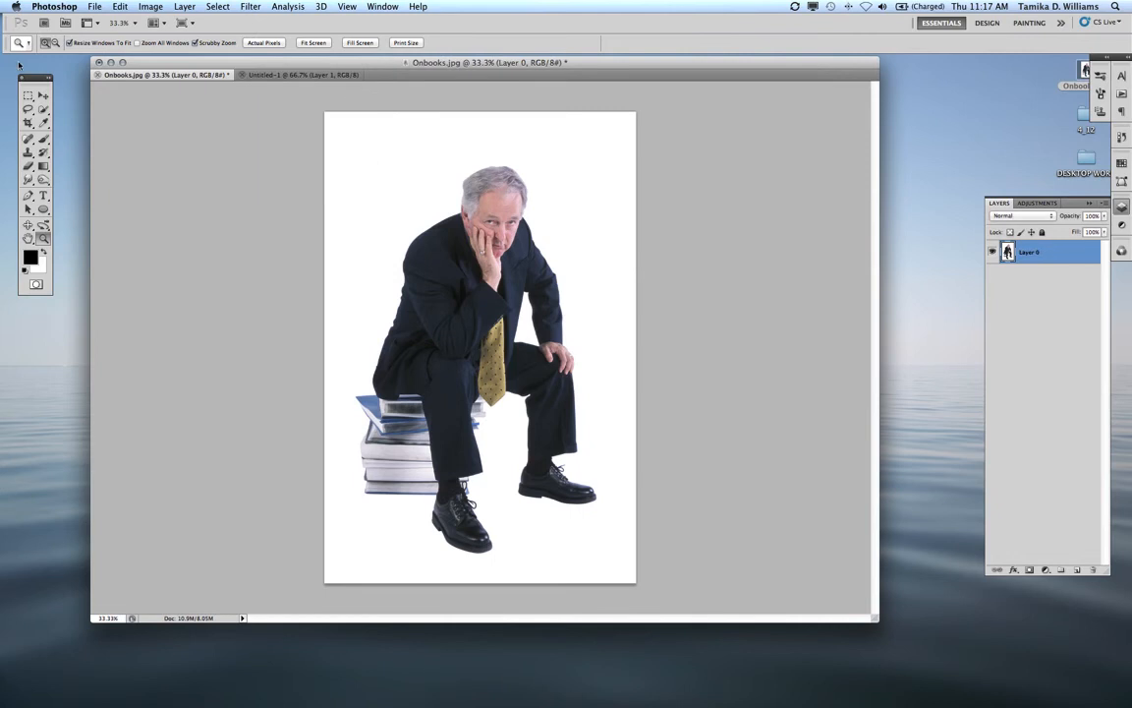
# Step: Delete the white background around the man and the white gap inside his bent arm using the Magic Wand tool
pyautogui.moveTo(43, 114); pyautogui.dragTo(105, 120)
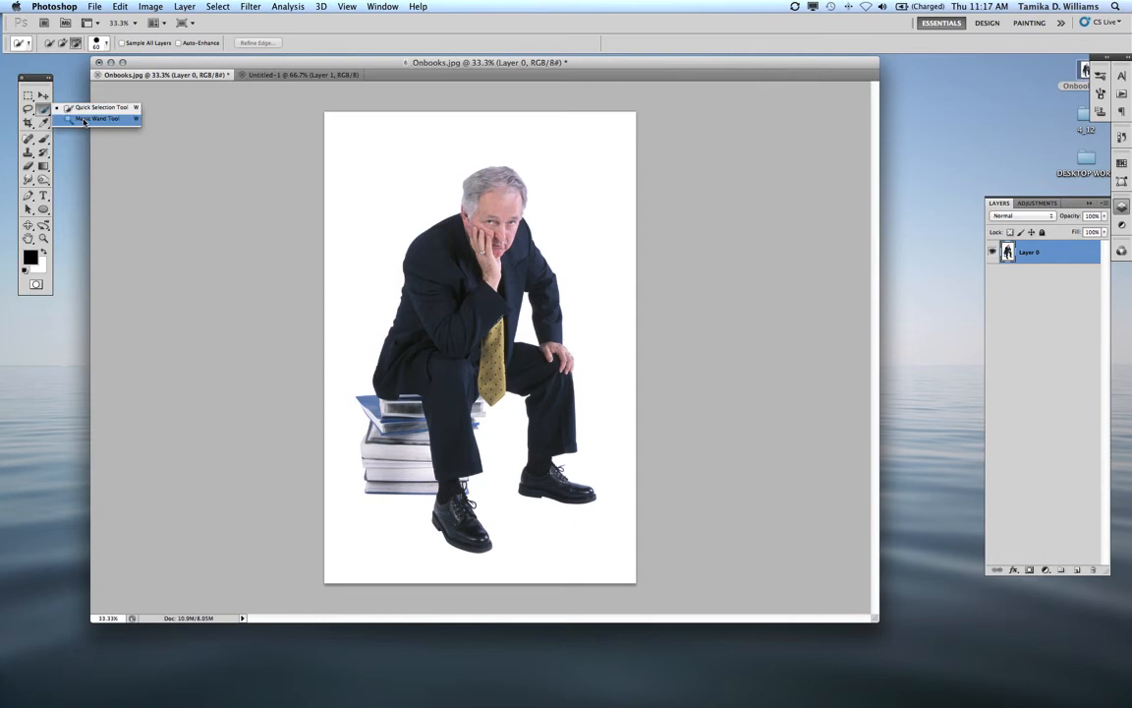
pyautogui.click(84, 121)
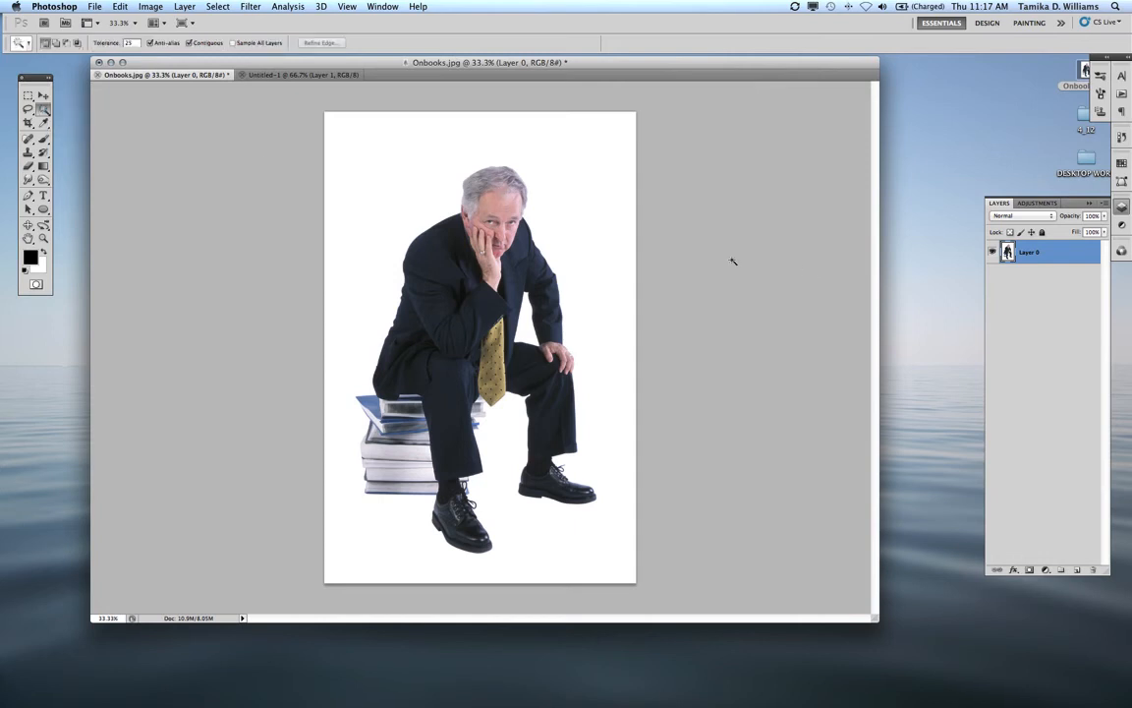
pyautogui.click(393, 177)
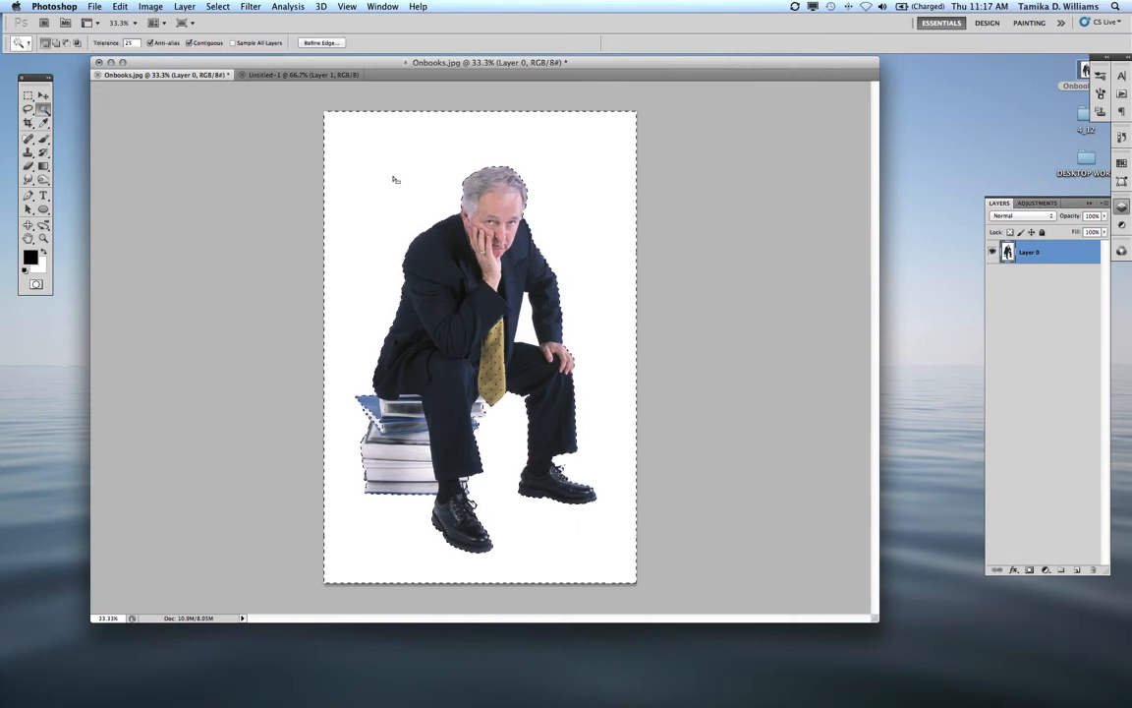
pyautogui.press('Delete')
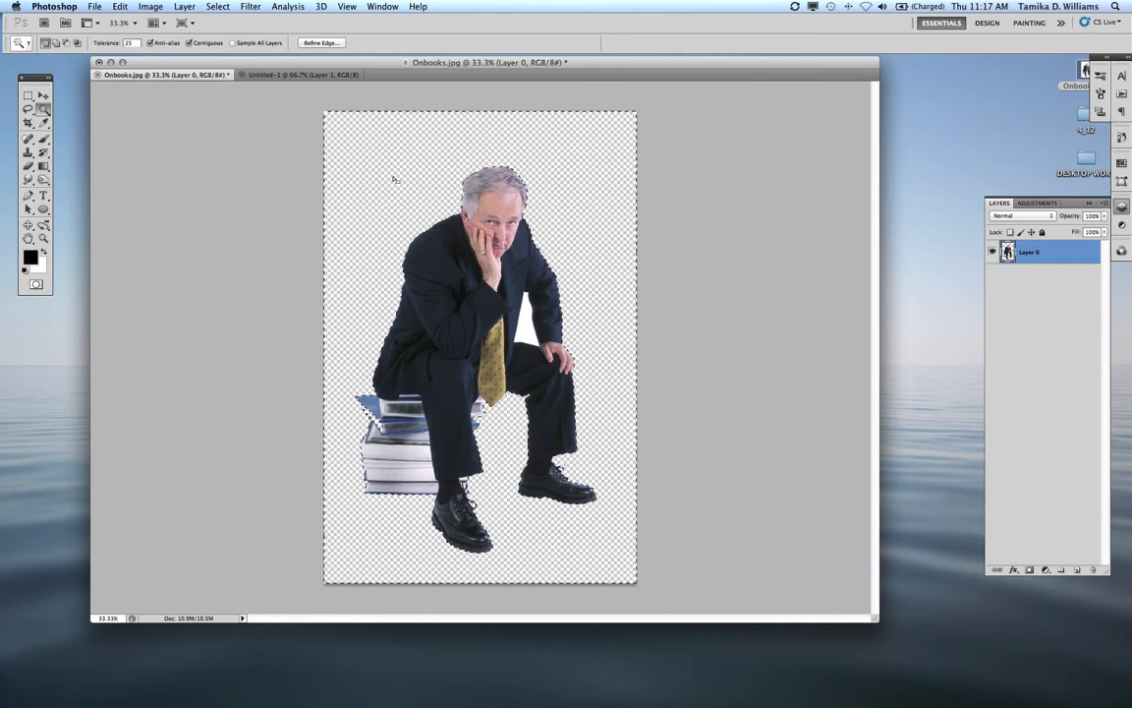
pyautogui.press('super+d')
pyautogui.press('Delete')
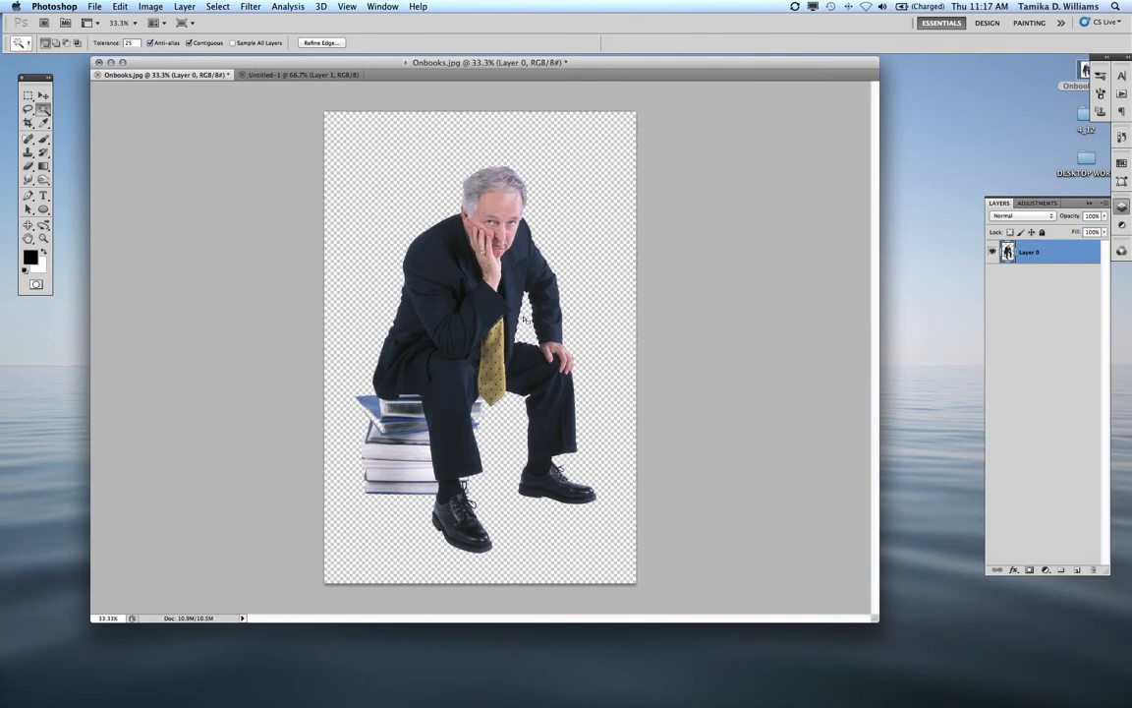
# Step: Remove the leftover white inside the front shoe's lace loop using the Magic Wand tool
pyautogui.click(43, 237)
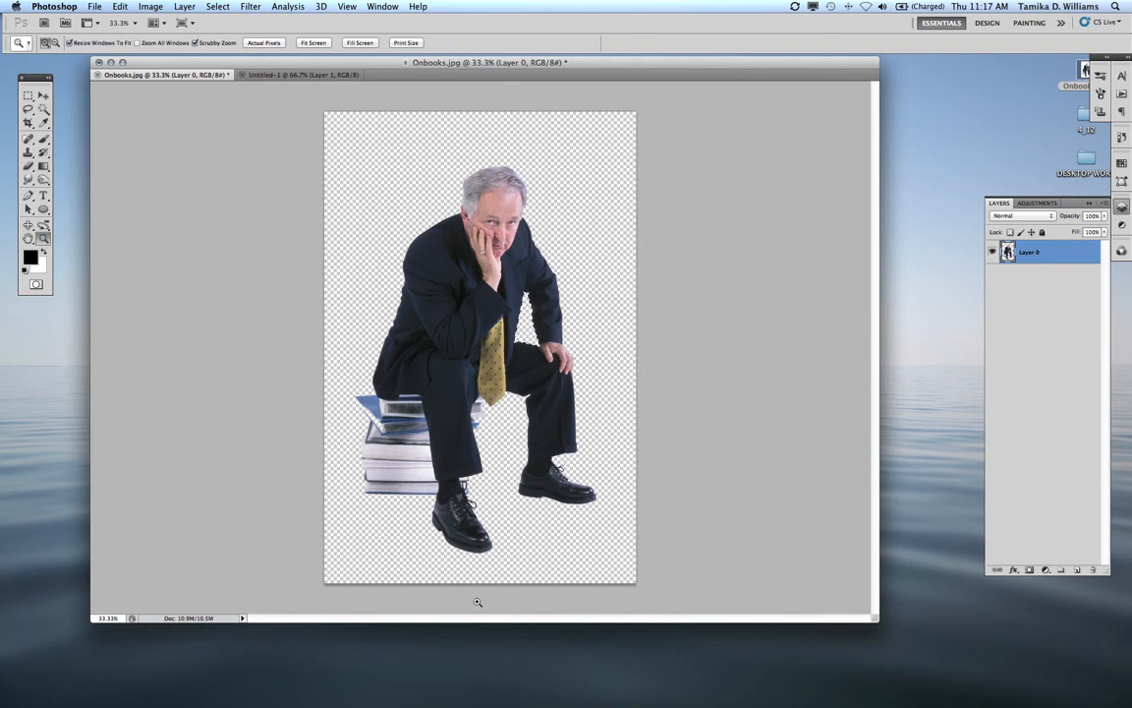
pyautogui.click(493, 519)
pyautogui.moveTo(495, 519); pyautogui.dragTo(496, 531)
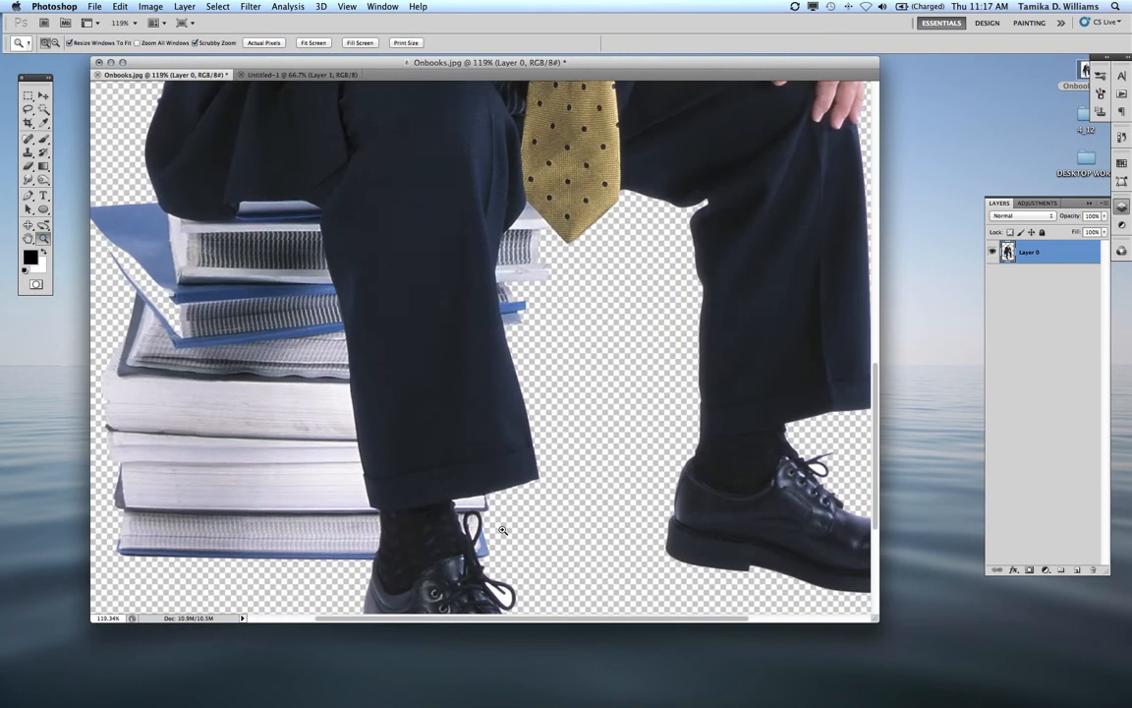
pyautogui.scroll(-5, 496, 541)
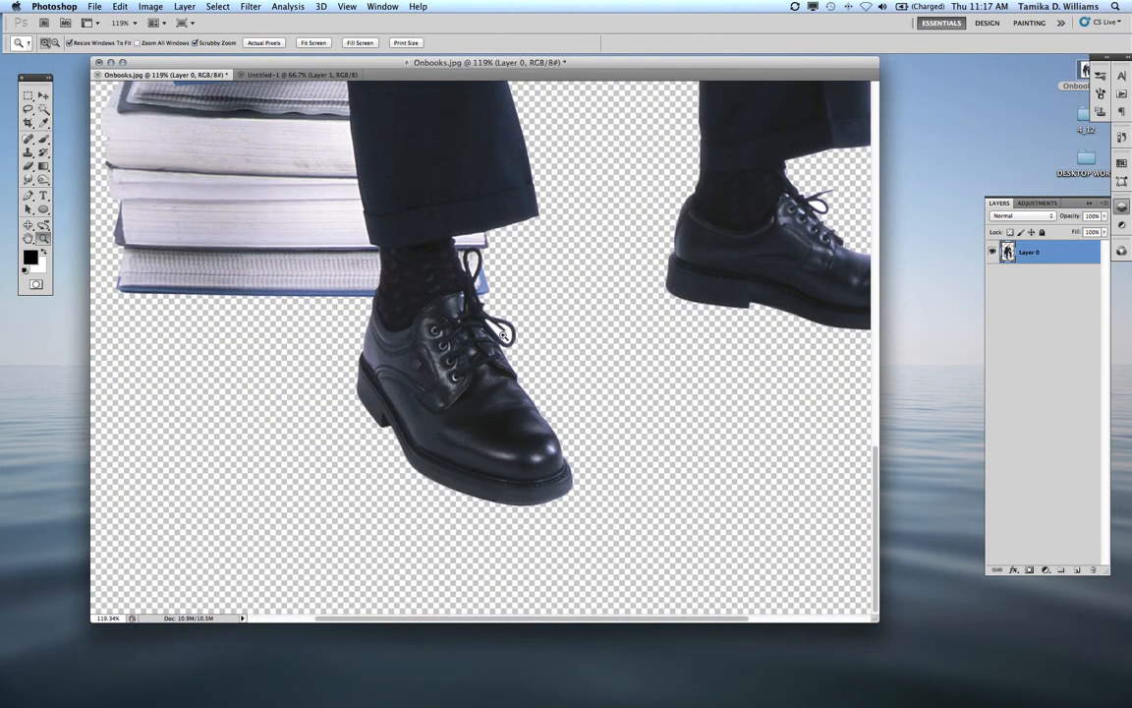
pyautogui.click(43, 109)
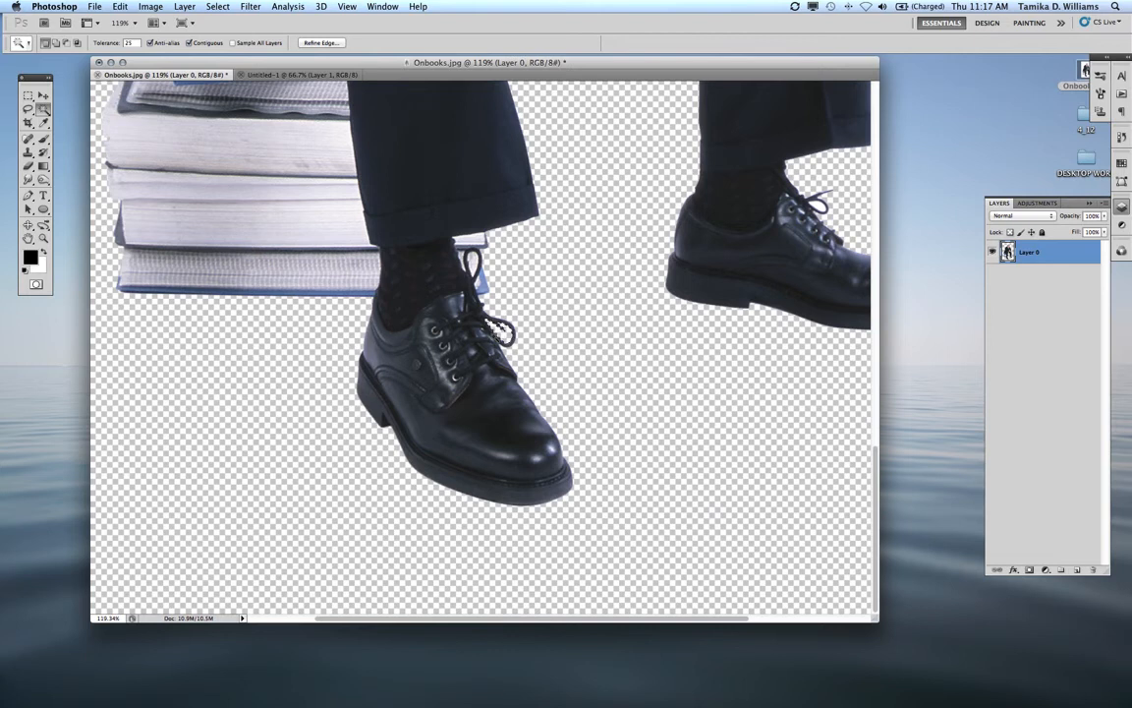
pyautogui.press('super+plus')
pyautogui.press('super+0')
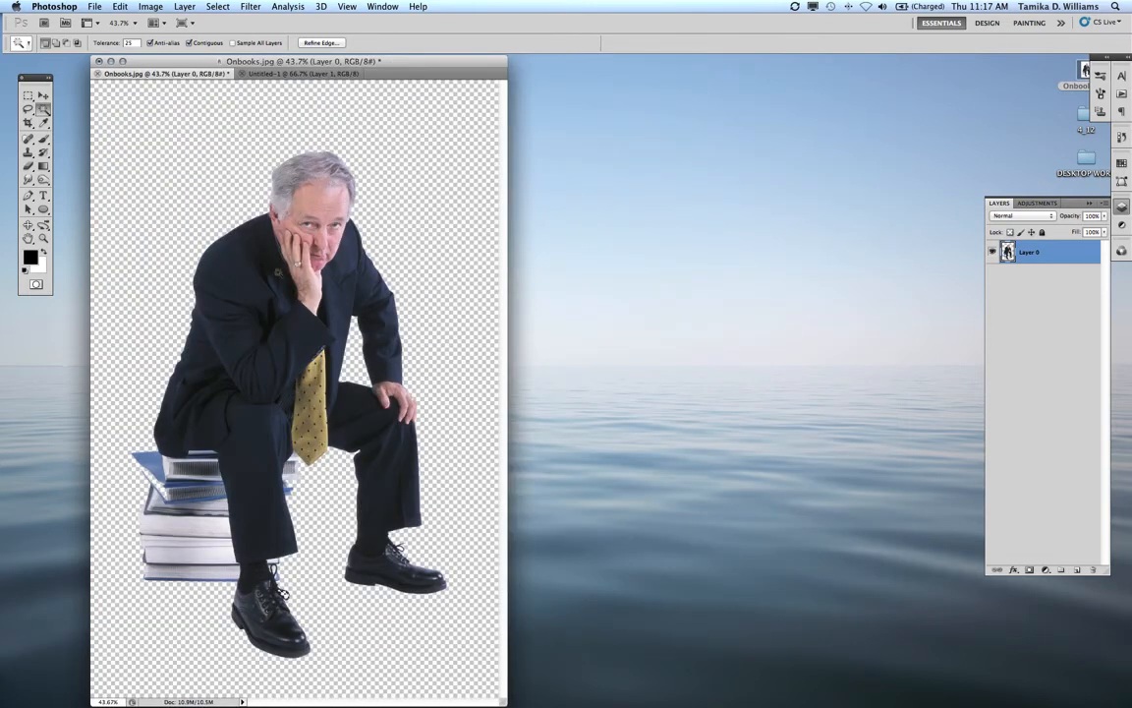
# Step: Switch to the Move tool and clear the current selection
pyautogui.click(44, 98)
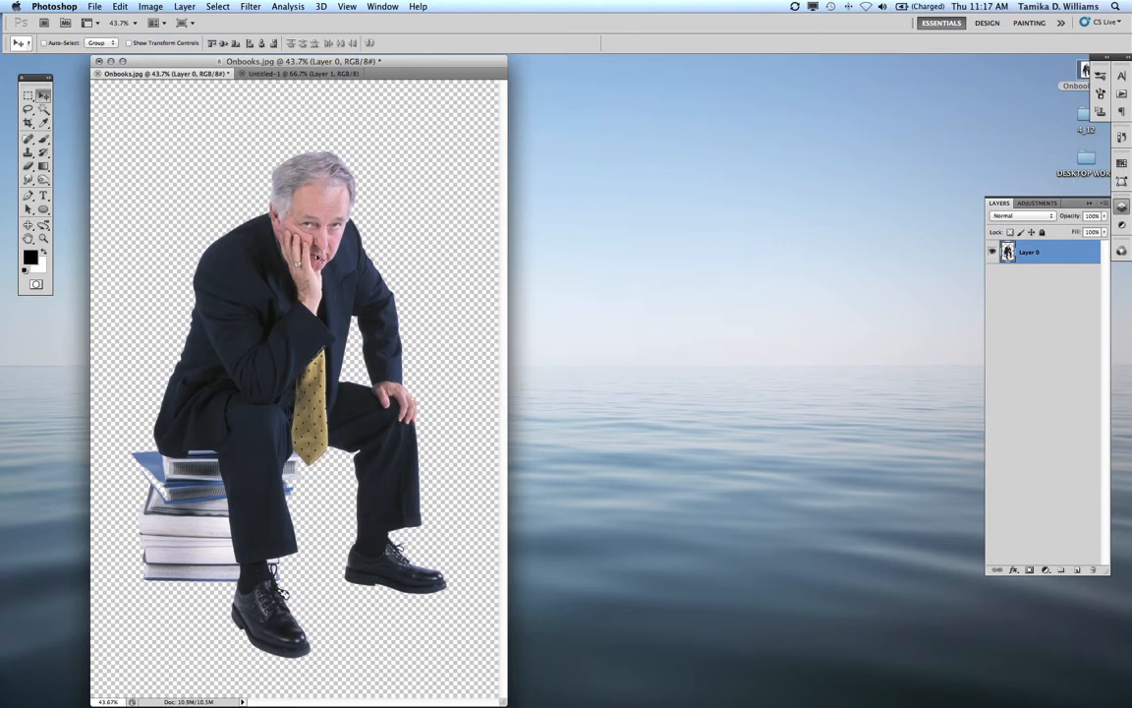
pyautogui.click(218, 5)
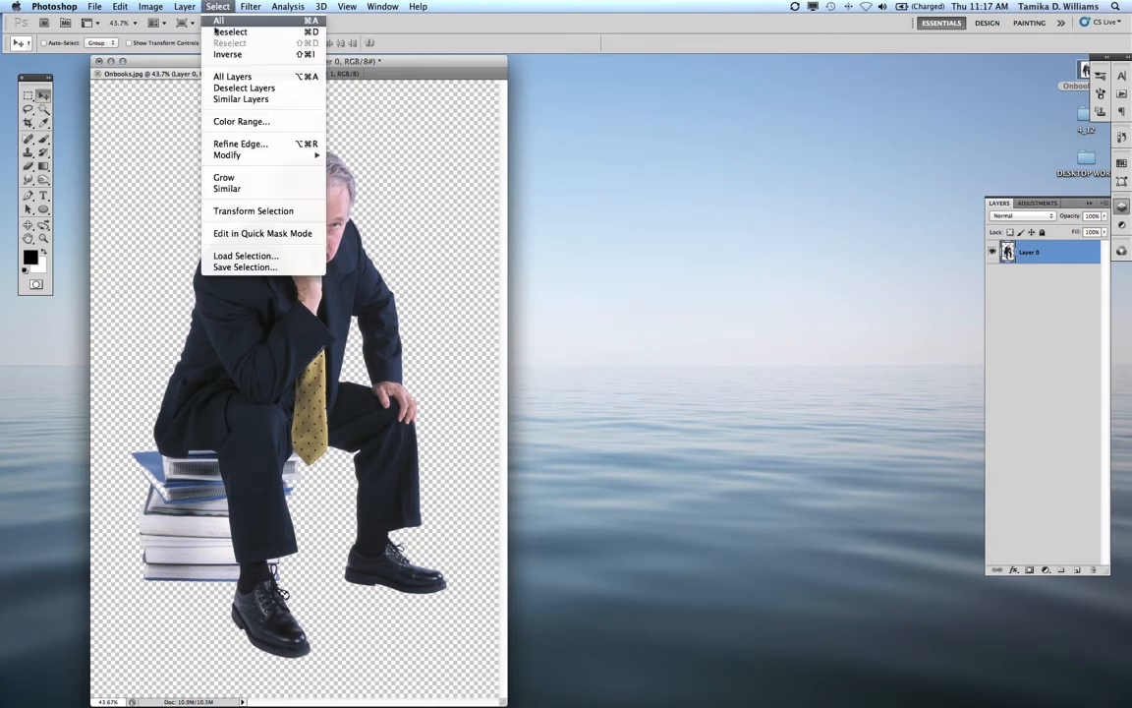
pyautogui.click(228, 31)
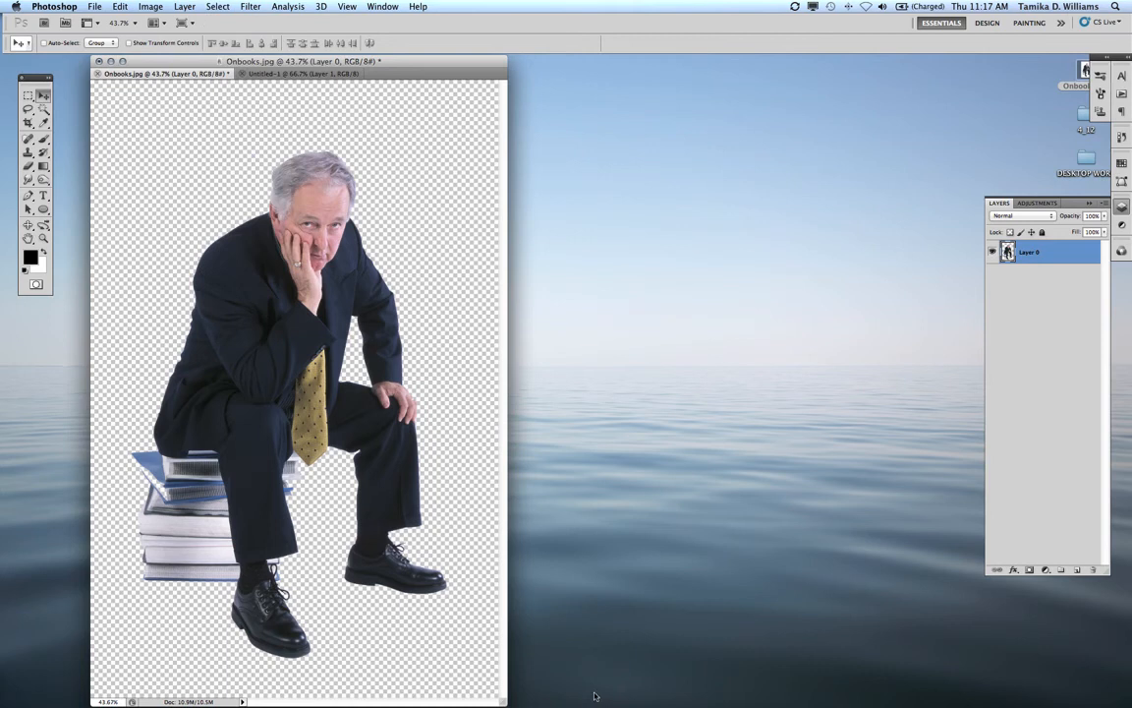
# Step: Widen the Onbooks.jpg window, float the blank Untitled-1 document in its own window, and bring Onbooks.jpg to the front
pyautogui.moveTo(501, 700); pyautogui.dragTo(814, 706)
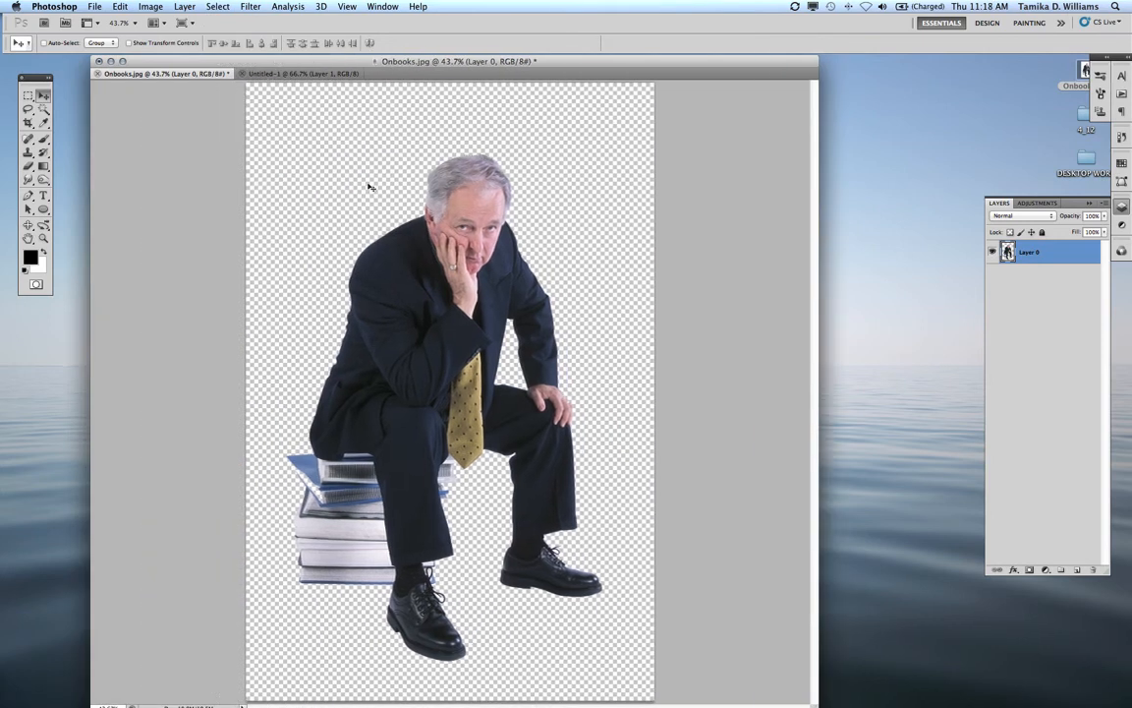
pyautogui.moveTo(268, 74); pyautogui.dragTo(328, 114)
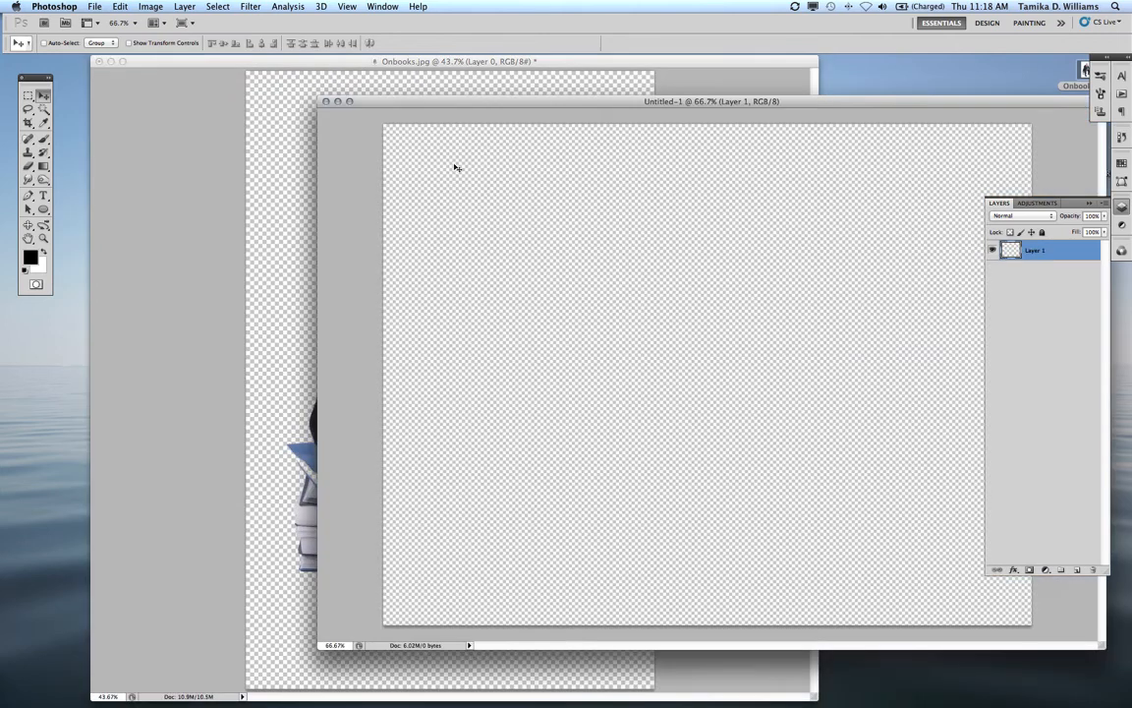
pyautogui.click(284, 173)
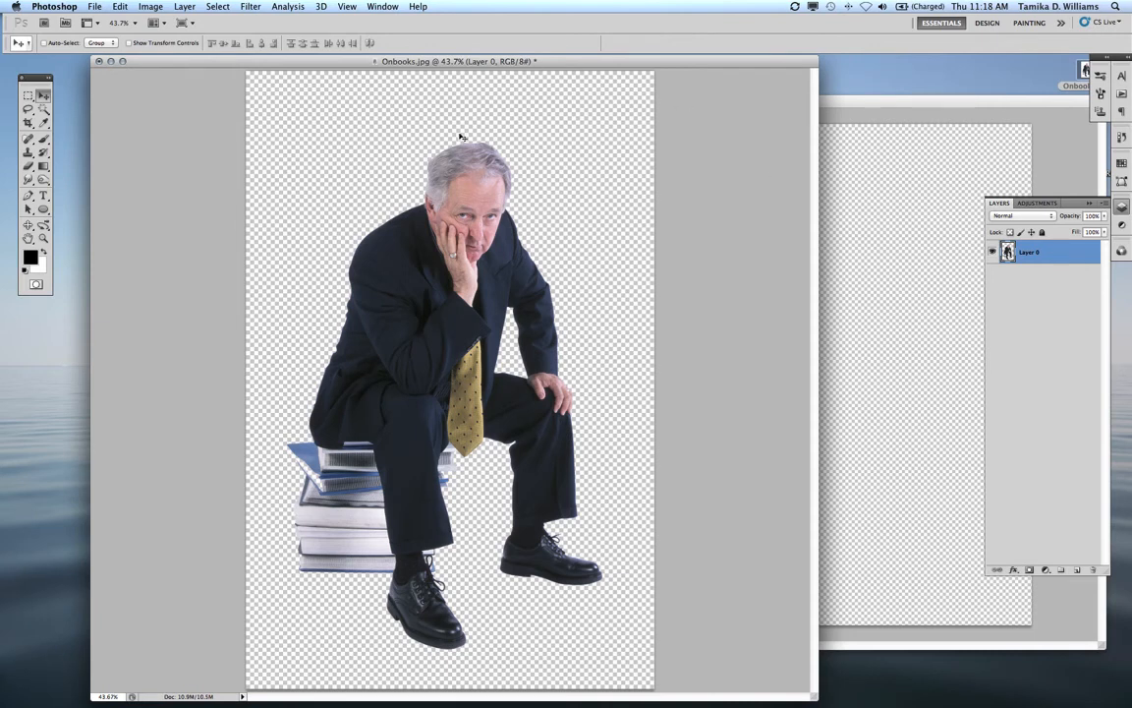
# Step: Copy the cut-out man from Onbooks.jpg into the Untitled-1 document and close Onbooks.jpg without saving
pyautogui.moveTo(1082, 255); pyautogui.dragTo(915, 233)
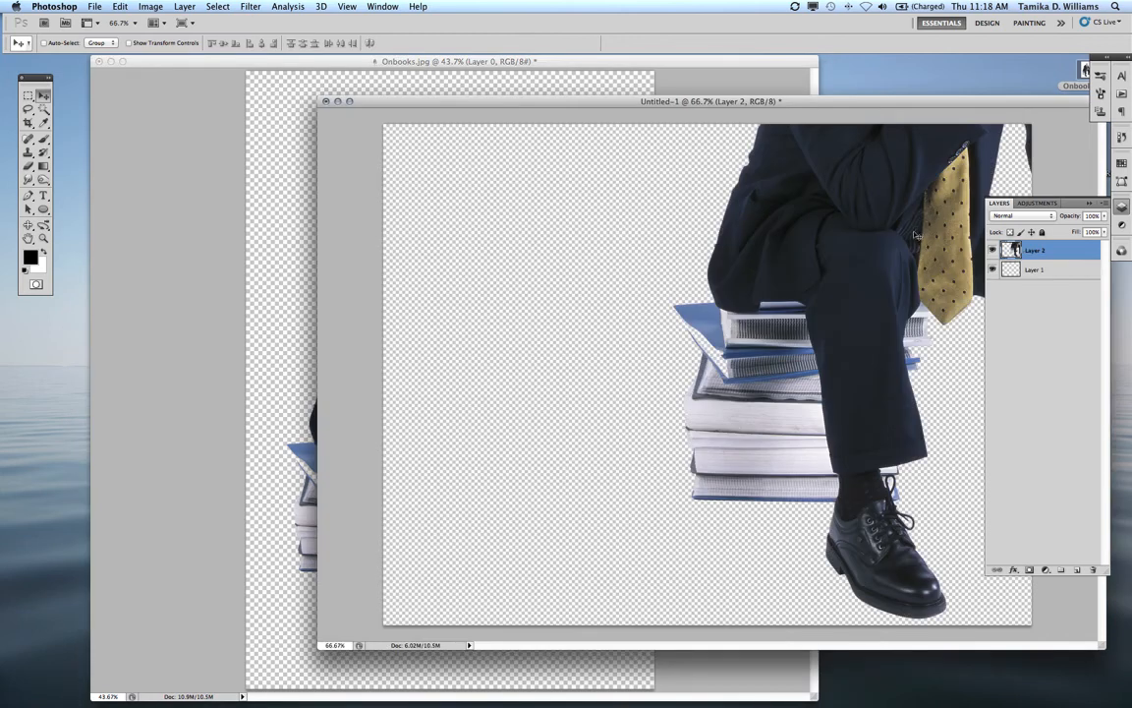
pyautogui.click(266, 80)
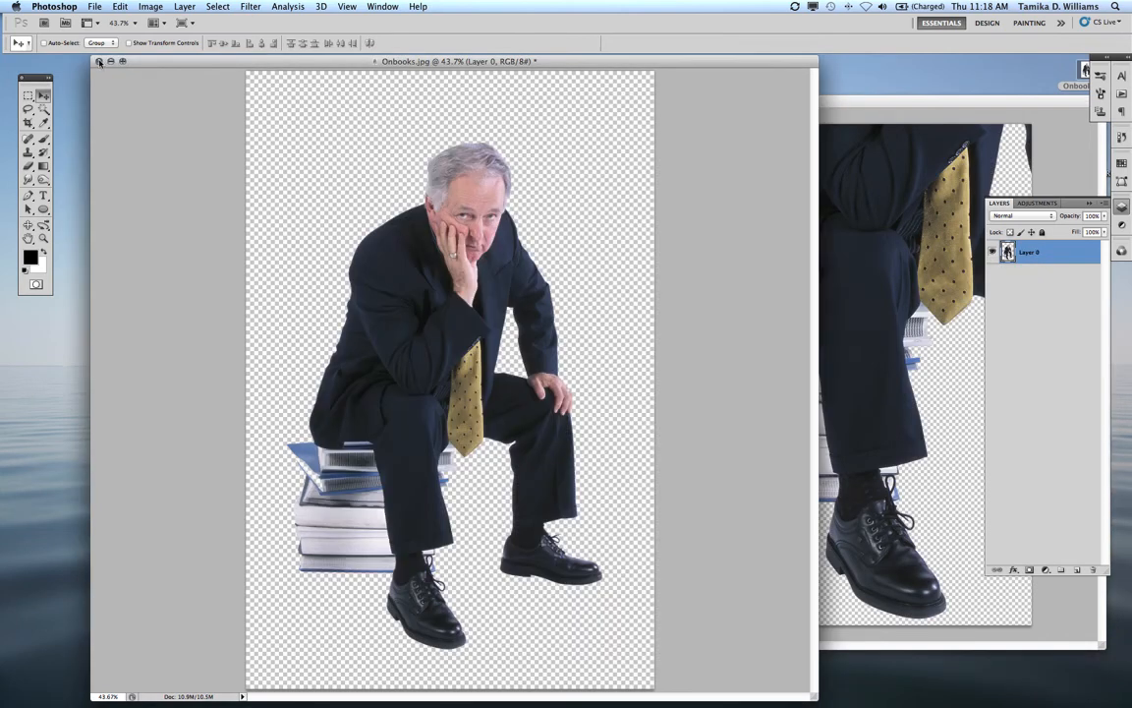
pyautogui.click(100, 61)
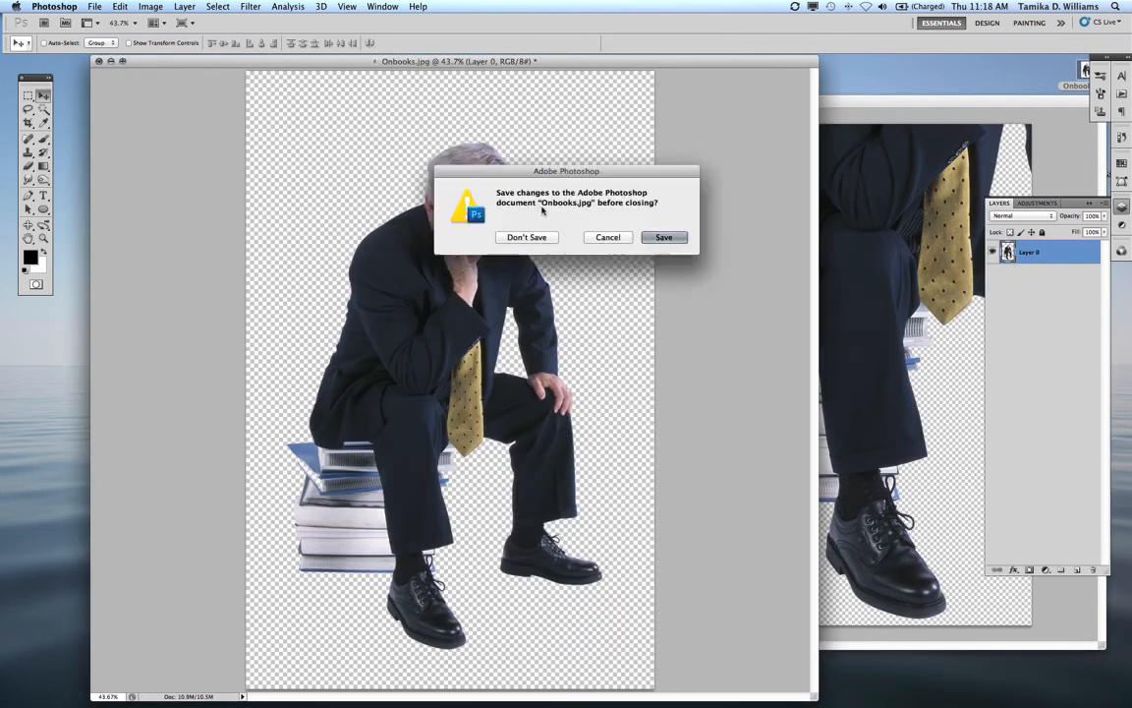
pyautogui.click(527, 237)
# Step: Reposition the Untitled-1 window and enlarge it around the canvas at 33.3% zoom
pyautogui.moveTo(562, 101); pyautogui.dragTo(240, 60)
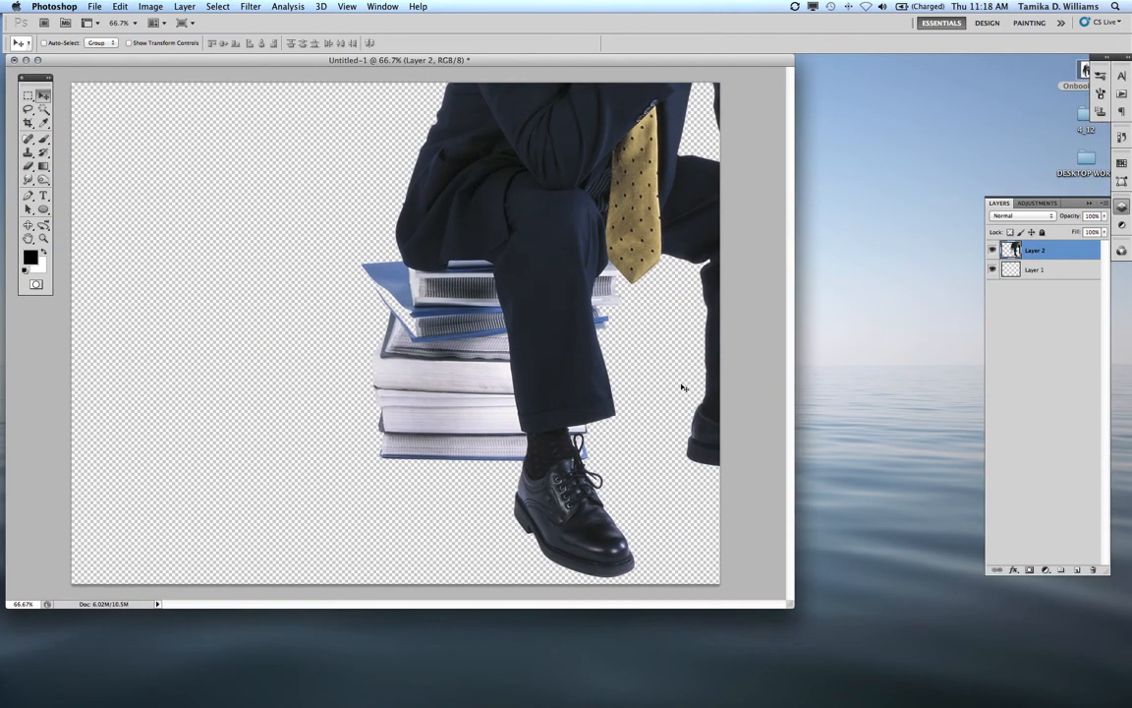
pyautogui.moveTo(469, 64); pyautogui.dragTo(498, 71)
pyautogui.moveTo(30, 75); pyautogui.dragTo(21, 74)
pyautogui.moveTo(820, 609); pyautogui.dragTo(889, 644)
pyautogui.press('super+minus')
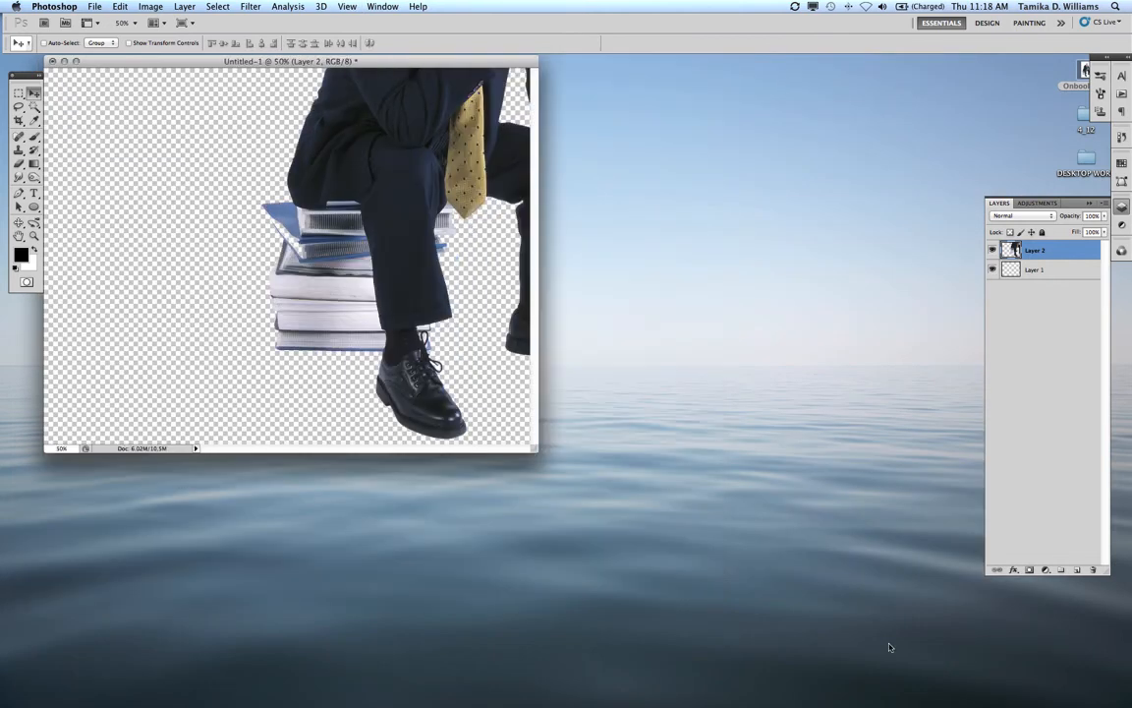
pyautogui.press('super+minus')
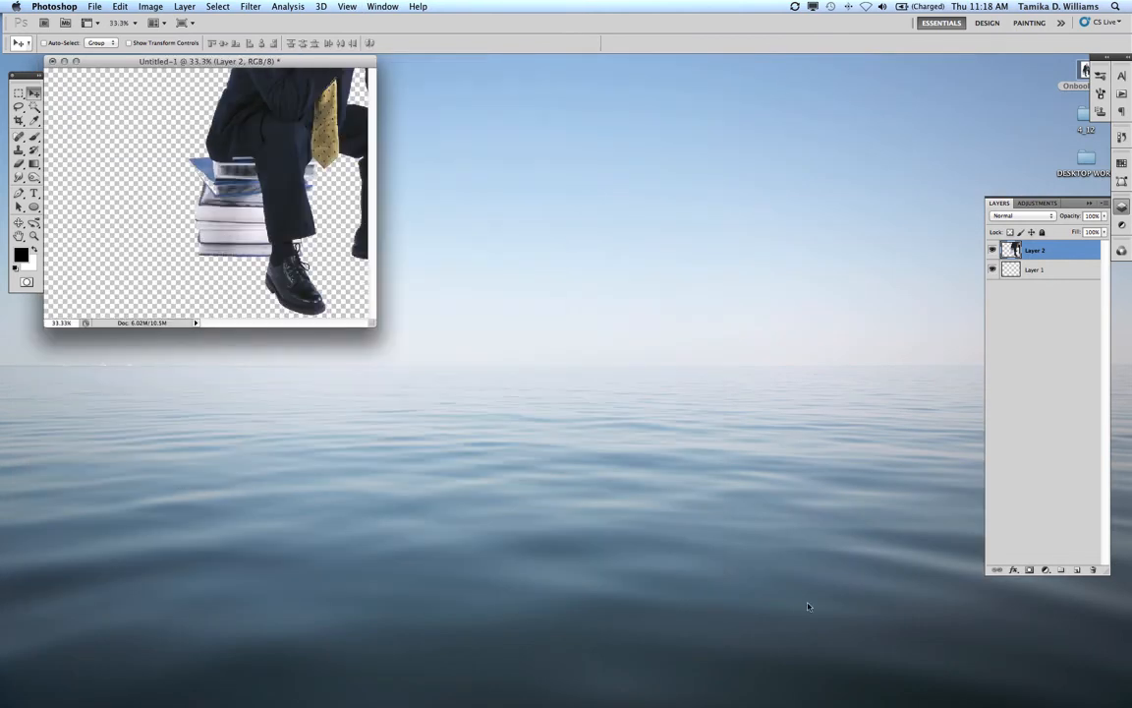
pyautogui.moveTo(368, 321); pyautogui.dragTo(756, 587)
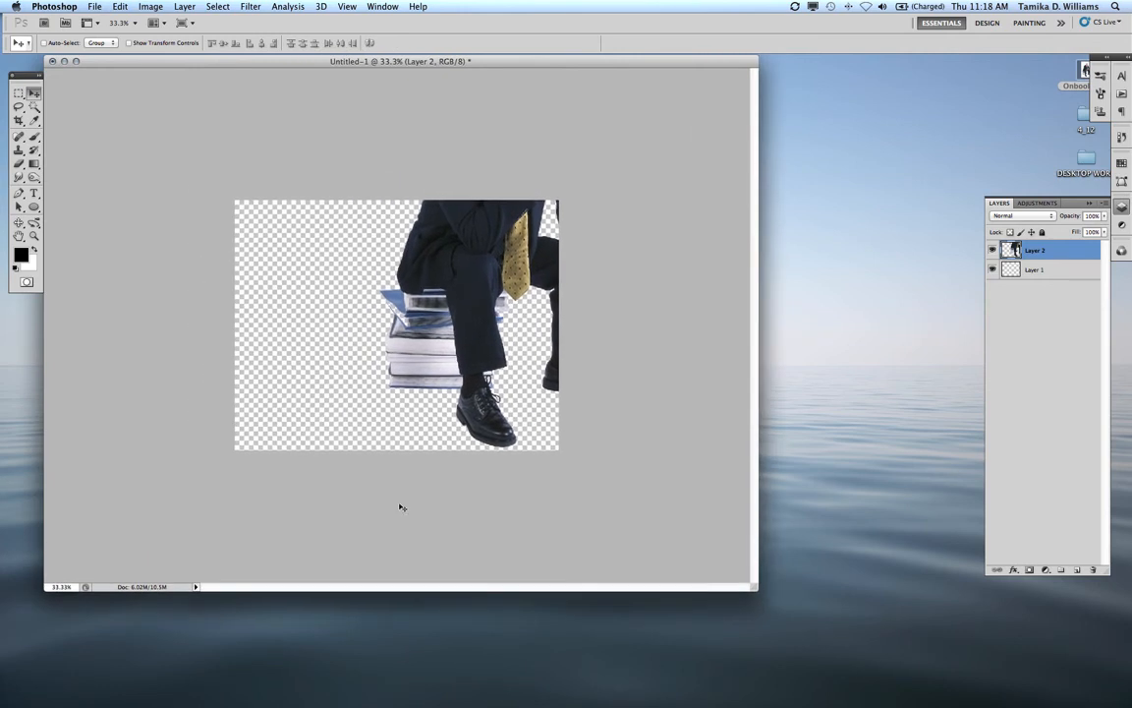
# Step: Scale the man proportionally to about 59% with Free Transform and position him so his whole figure fits on the canvas
pyautogui.press('super+t')
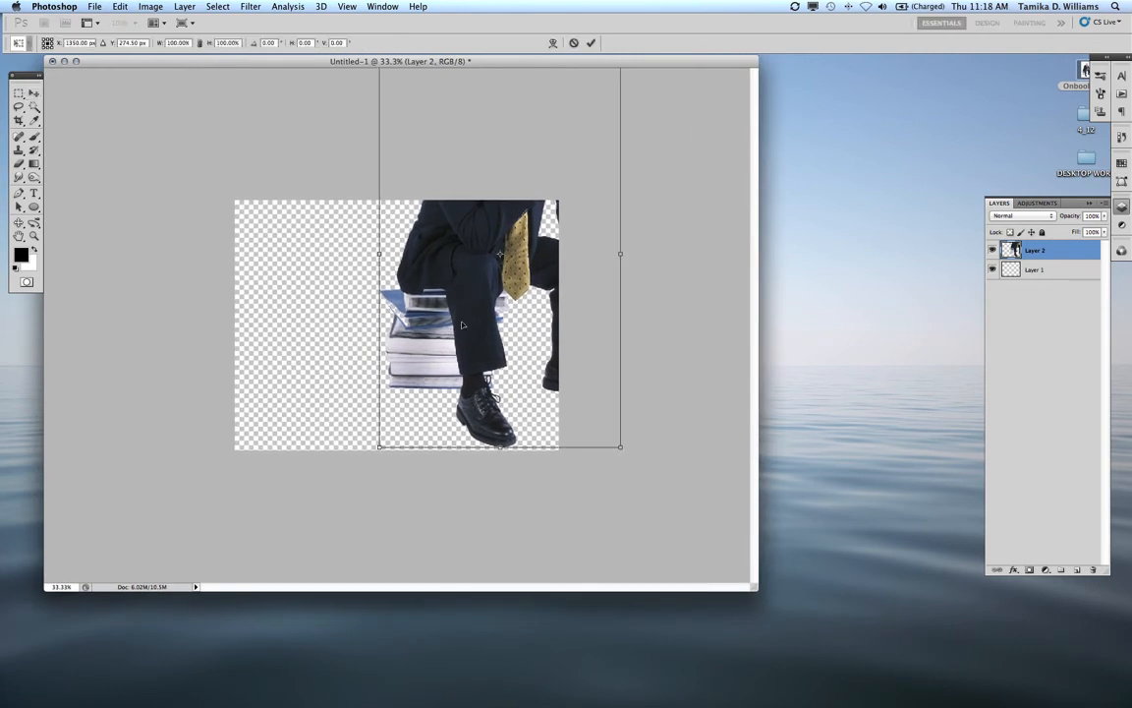
pyautogui.moveTo(479, 357); pyautogui.dragTo(377, 383)
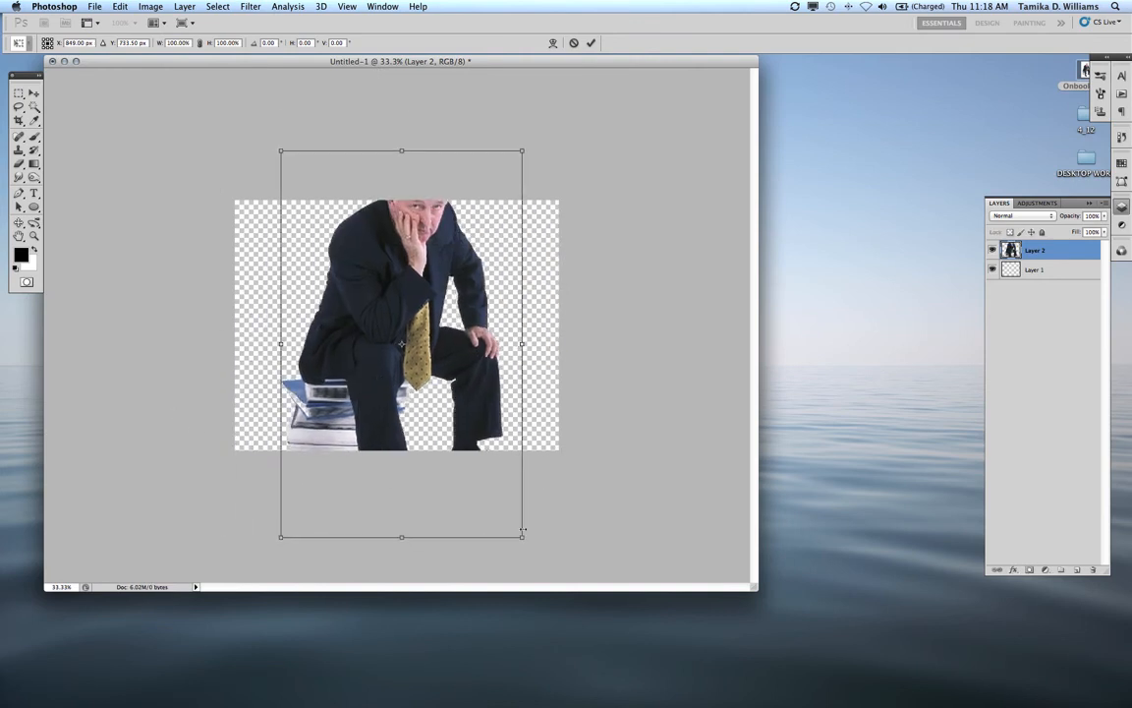
pyautogui.moveTo(522, 537); pyautogui.dragTo(476, 351)
pyautogui.moveTo(325, 218); pyautogui.dragTo(360, 254)
pyautogui.moveTo(478, 187); pyautogui.dragTo(459, 215)
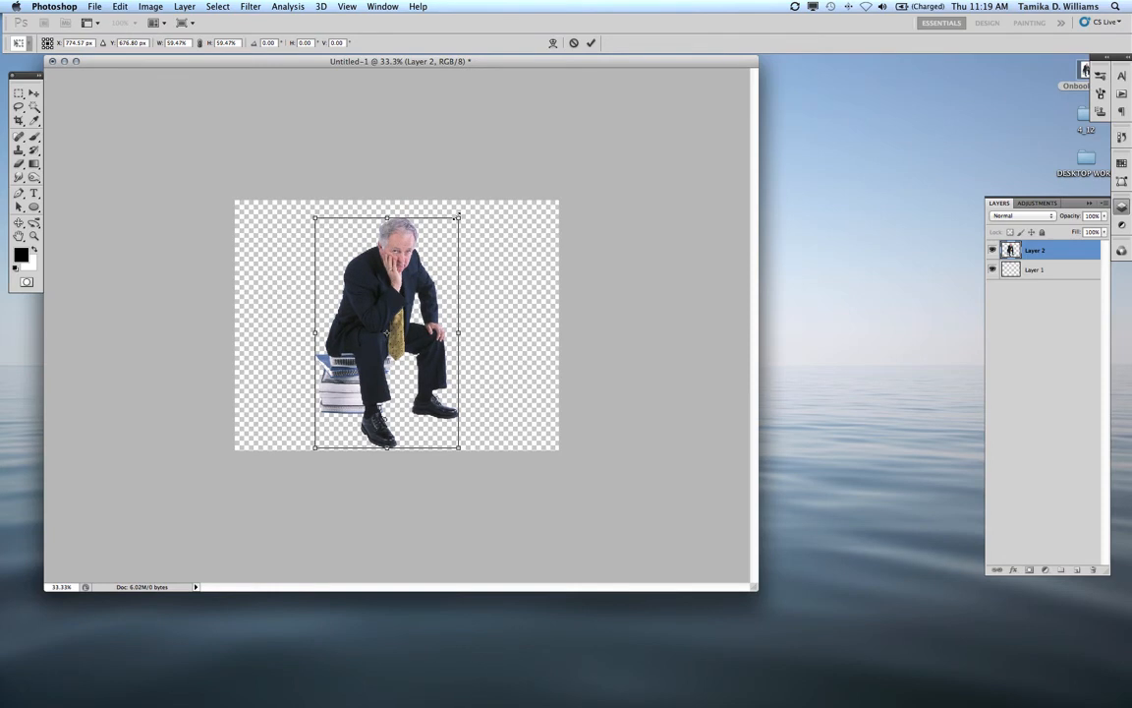
pyautogui.press('Return')
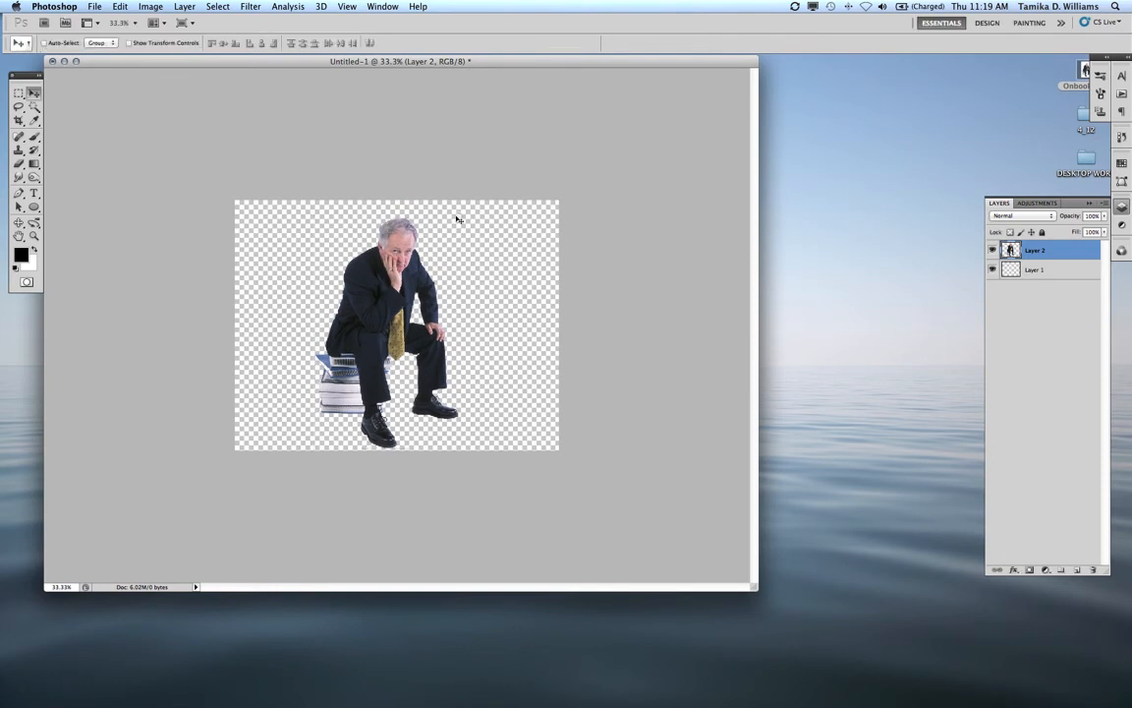
# Step: Move the man close to the middle of the canvas using the Move tool
pyautogui.moveTo(393, 327); pyautogui.dragTo(394, 321)
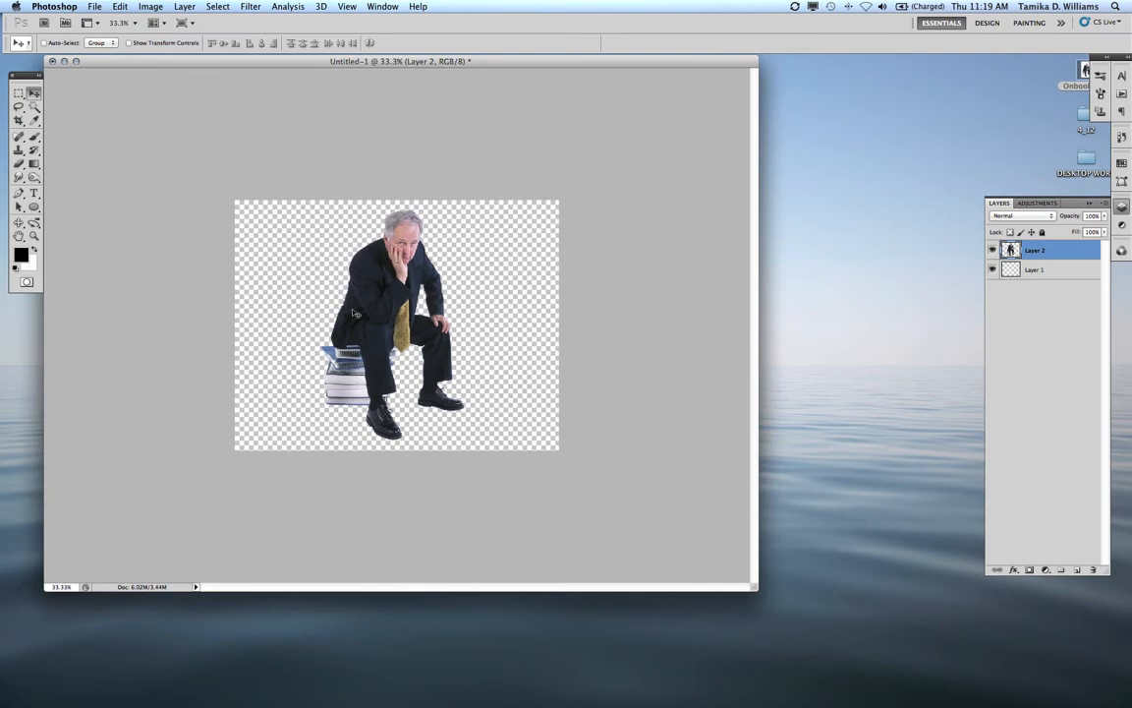
pyautogui.moveTo(342, 274)
pyautogui.mouseDown()
pyautogui.moveTo(317, 274)
pyautogui.moveTo(331, 277)
pyautogui.mouseUp()
pyautogui.moveTo(391, 313); pyautogui.dragTo(398, 313)
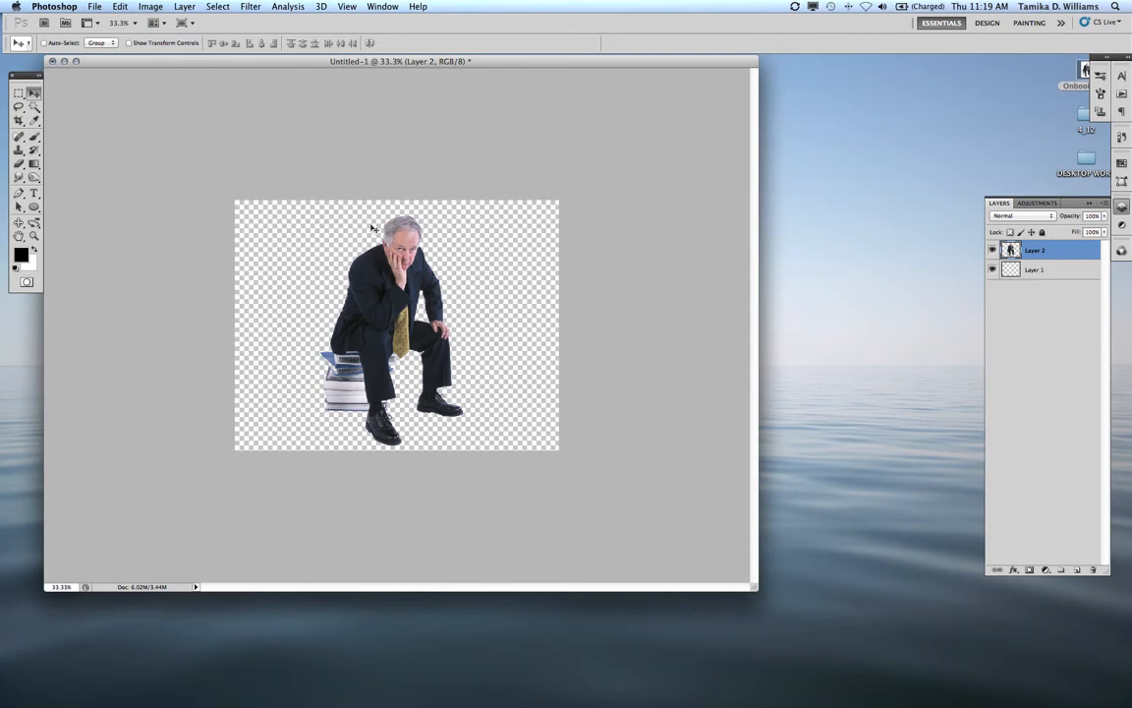
pyautogui.moveTo(381, 263); pyautogui.dragTo(387, 265)
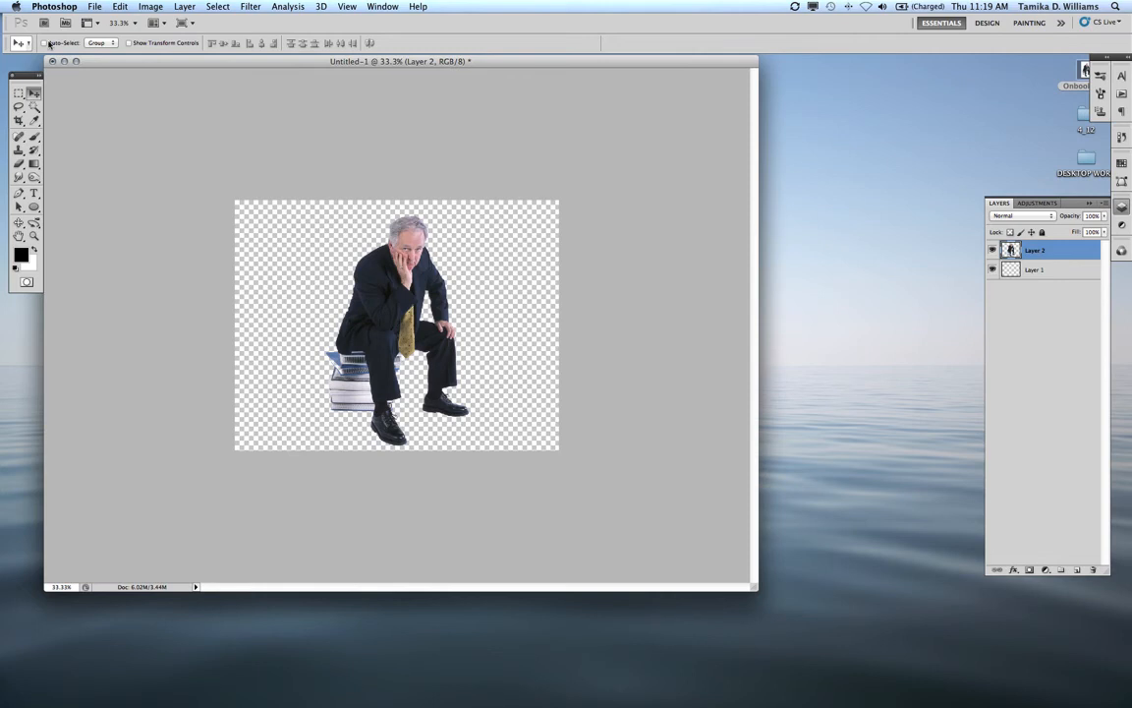
# Step: Show the rulers, place a vertical guide at the canvas midpoint of 5.5 inches, and centre the man on it
pyautogui.click(348, 7)
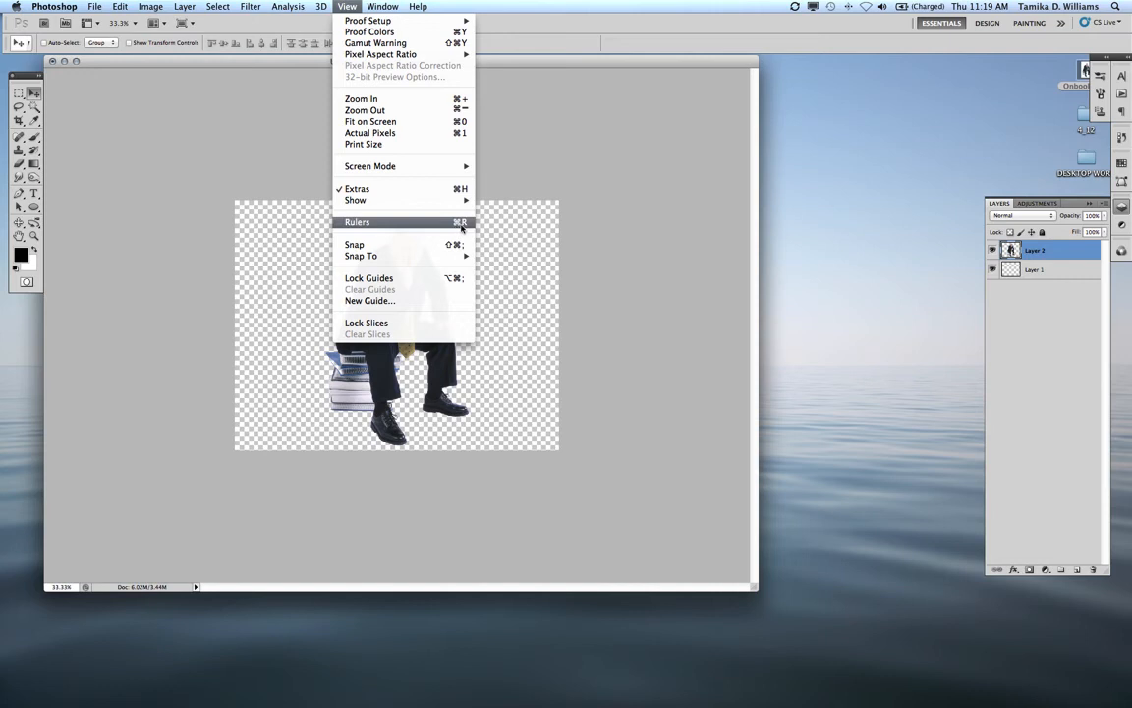
pyautogui.click(459, 228)
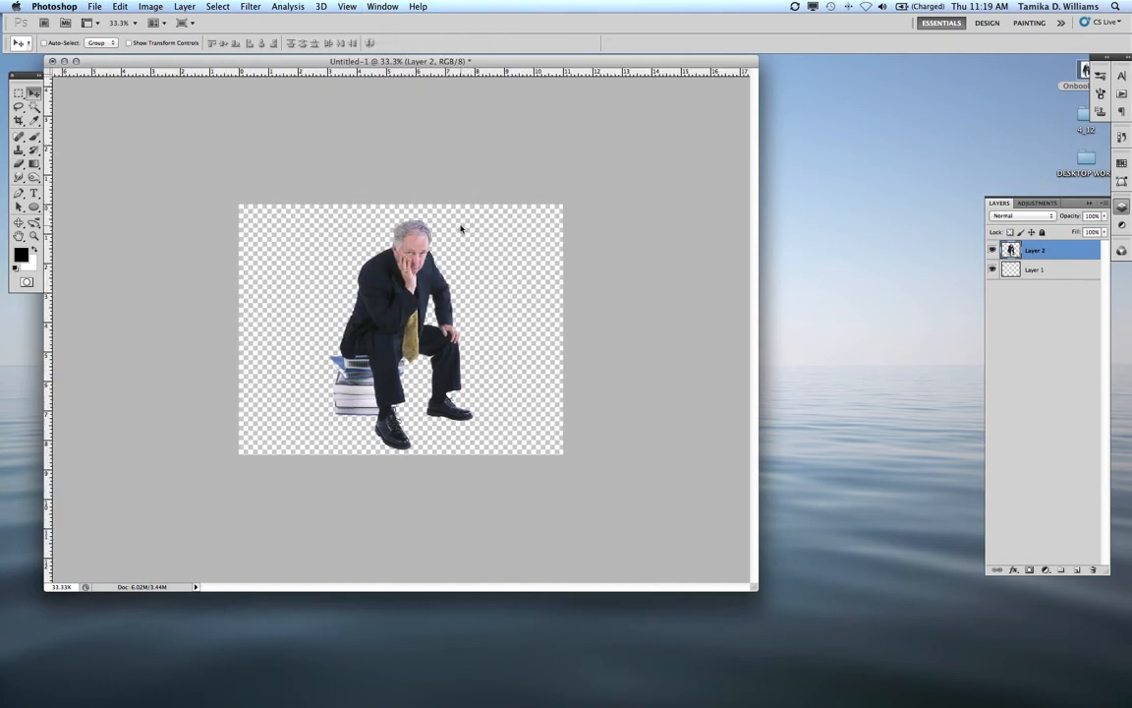
pyautogui.moveTo(46, 150); pyautogui.dragTo(400, 238)
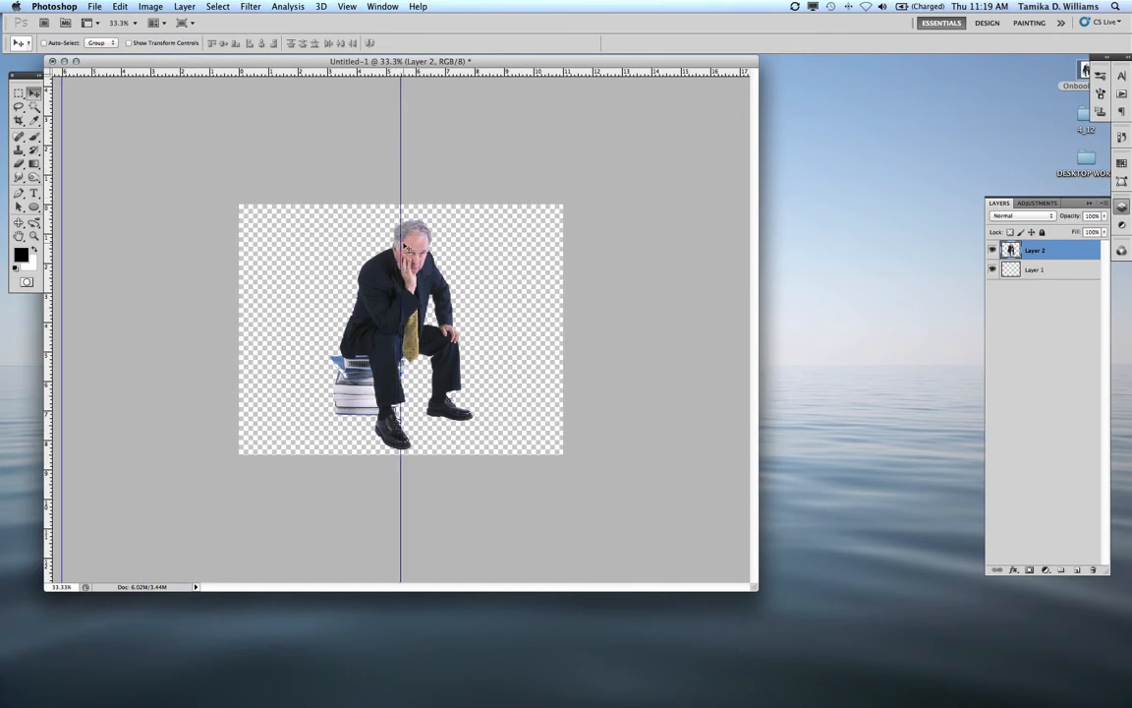
pyautogui.press('super+equal')
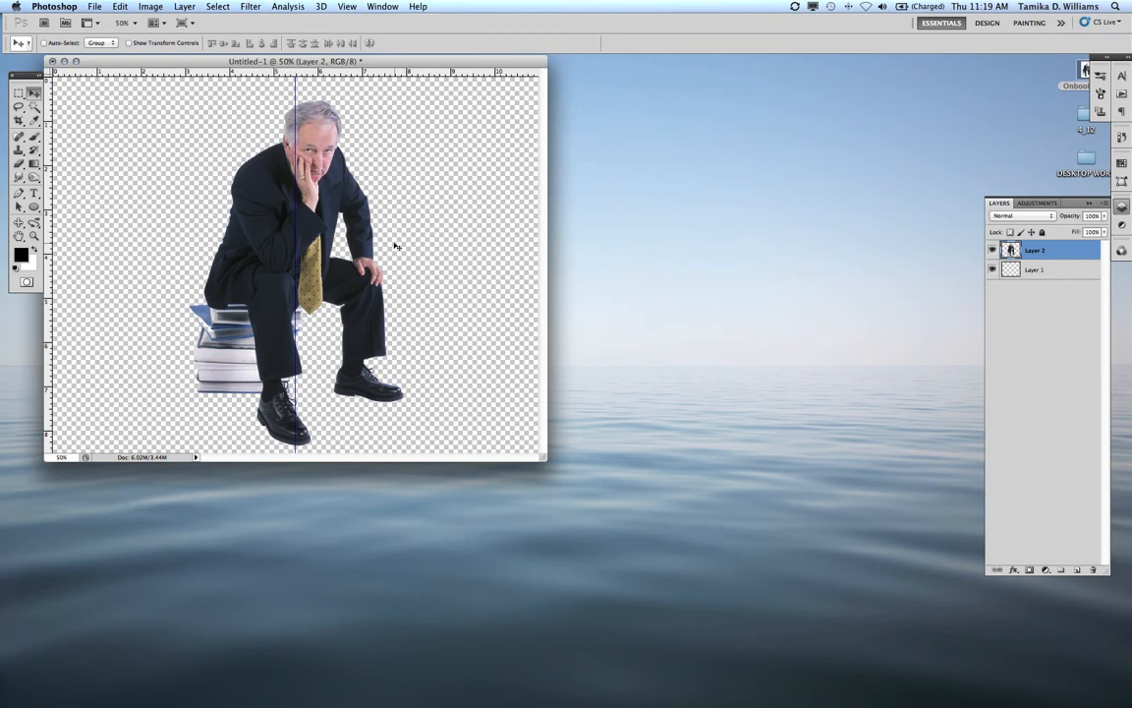
pyautogui.moveTo(541, 458); pyautogui.dragTo(736, 616)
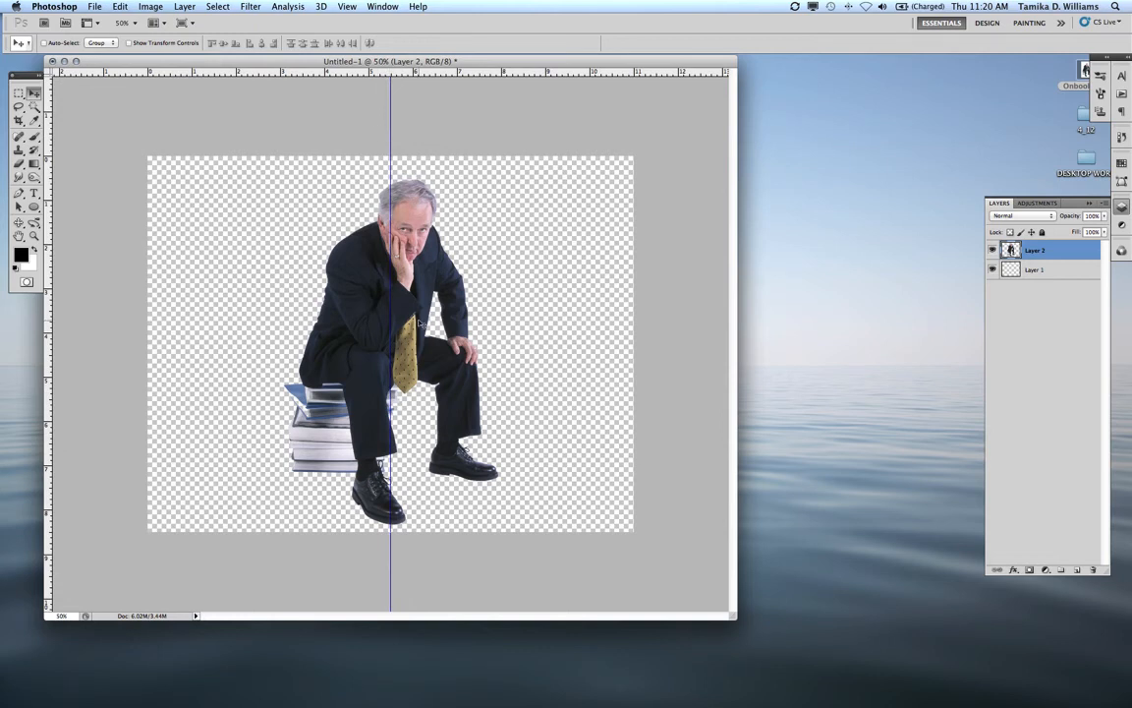
pyautogui.moveTo(420, 260); pyautogui.dragTo(403, 261)
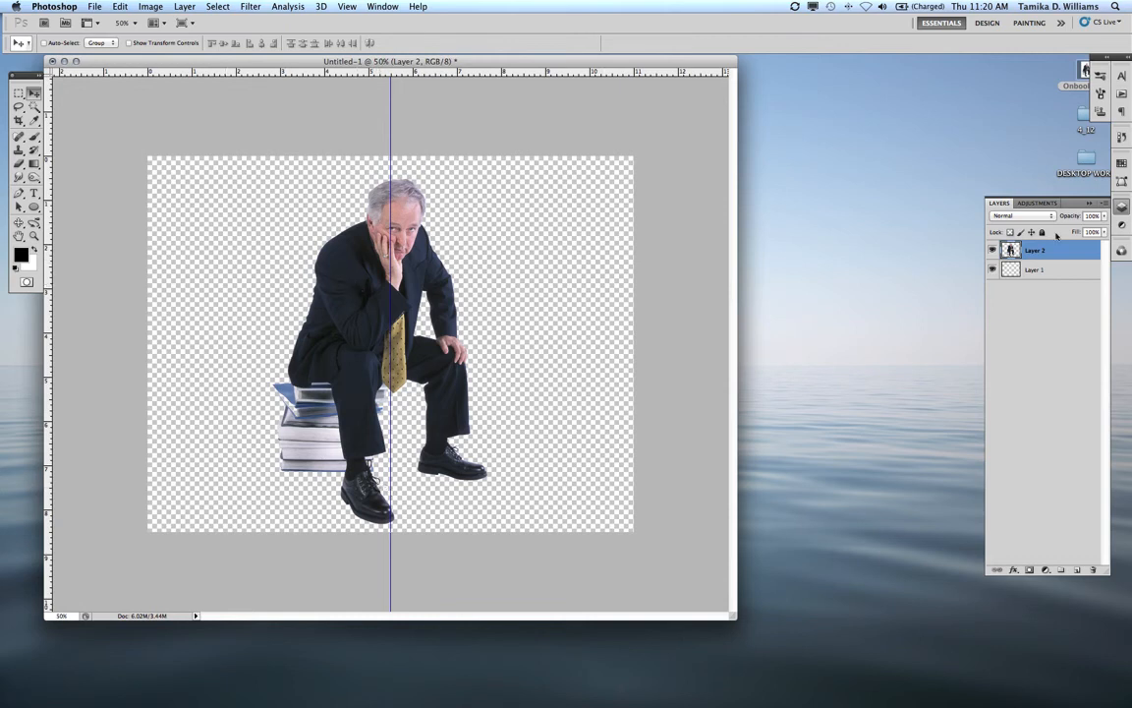
# Step: Fill the left half of Layer 1 with black up to the guide using a rectangular marquee, and clear the selection
pyautogui.click(1065, 269)
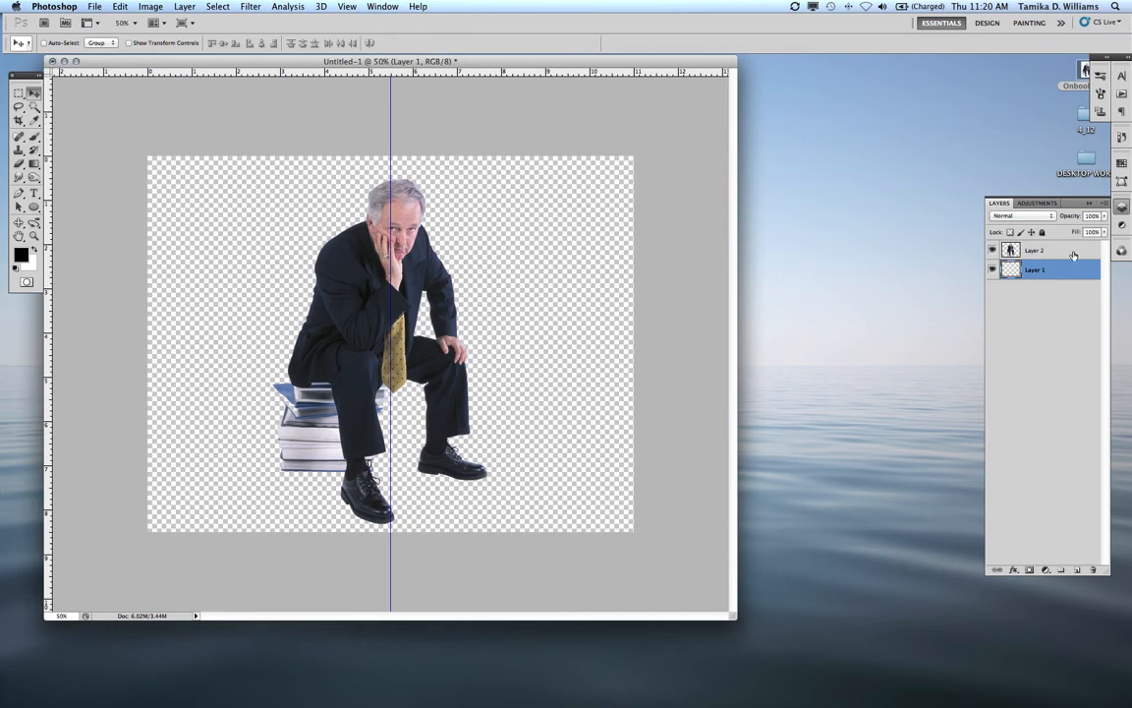
pyautogui.click(18, 91)
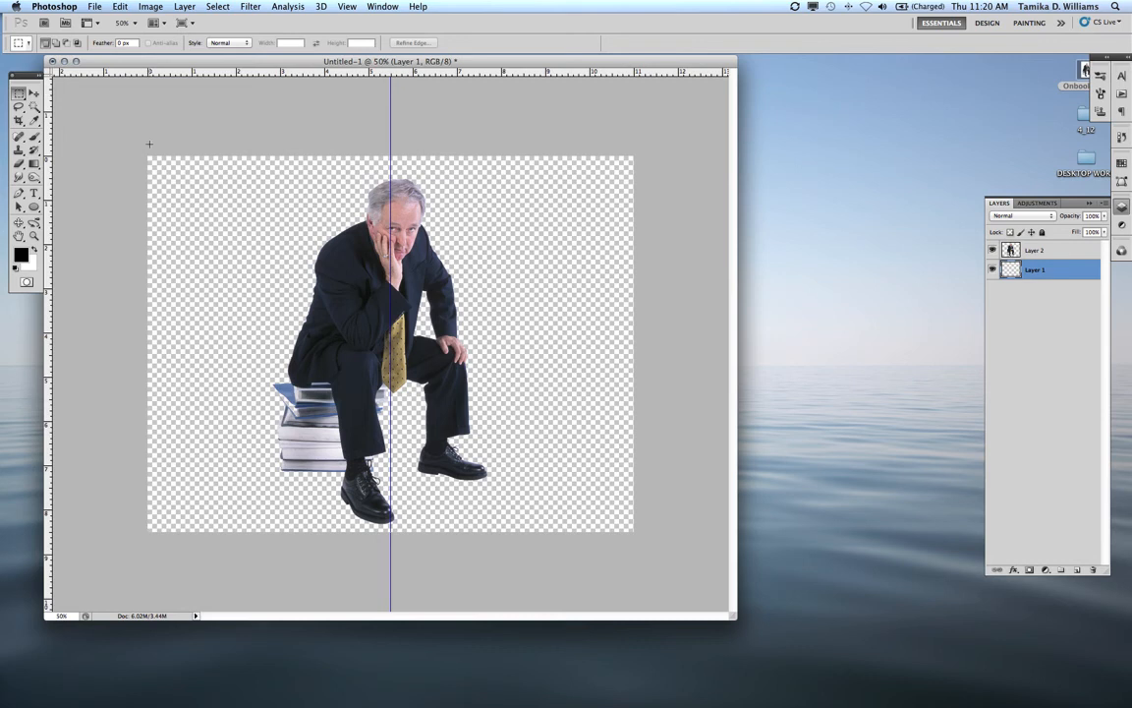
pyautogui.moveTo(148, 152); pyautogui.dragTo(390, 550)
pyautogui.moveTo(389, 553); pyautogui.dragTo(389, 552)
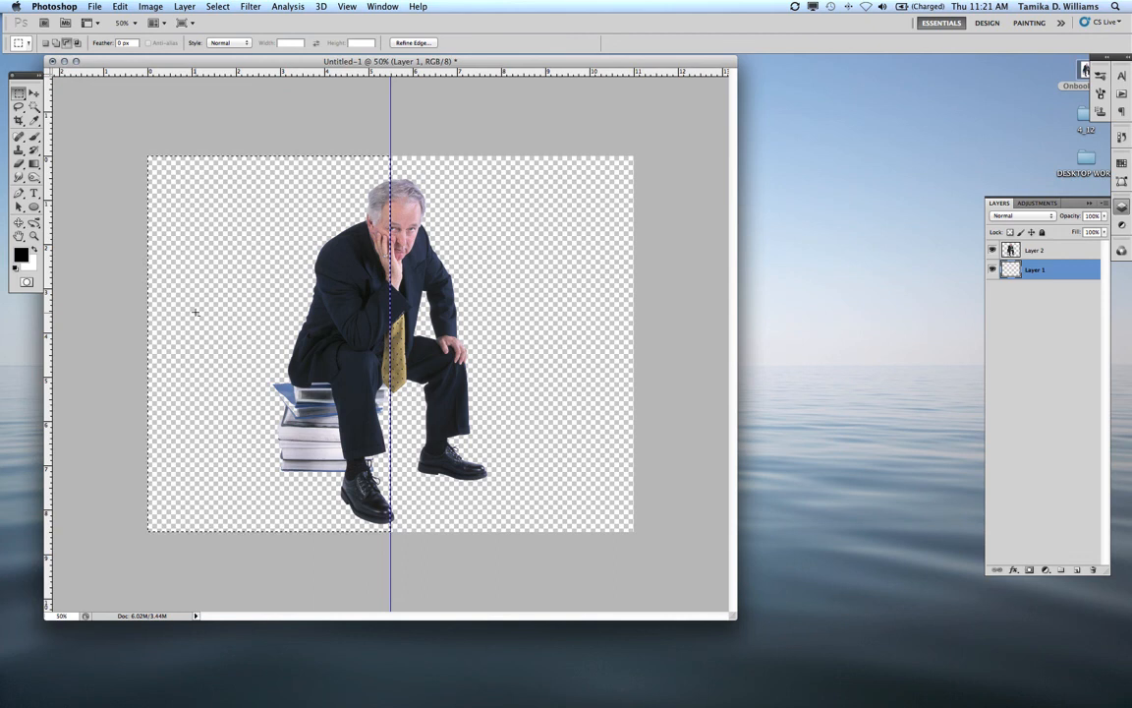
pyautogui.hotkey('alt', 'BackSpace')
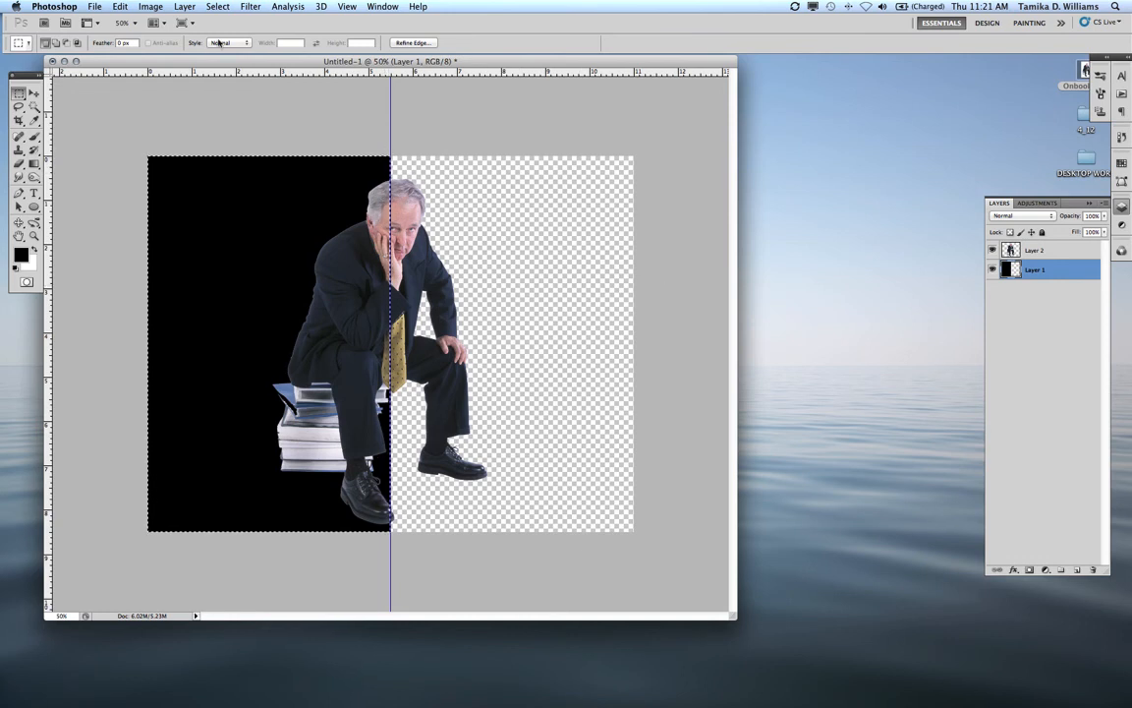
pyautogui.click(216, 7)
pyautogui.click(220, 21)
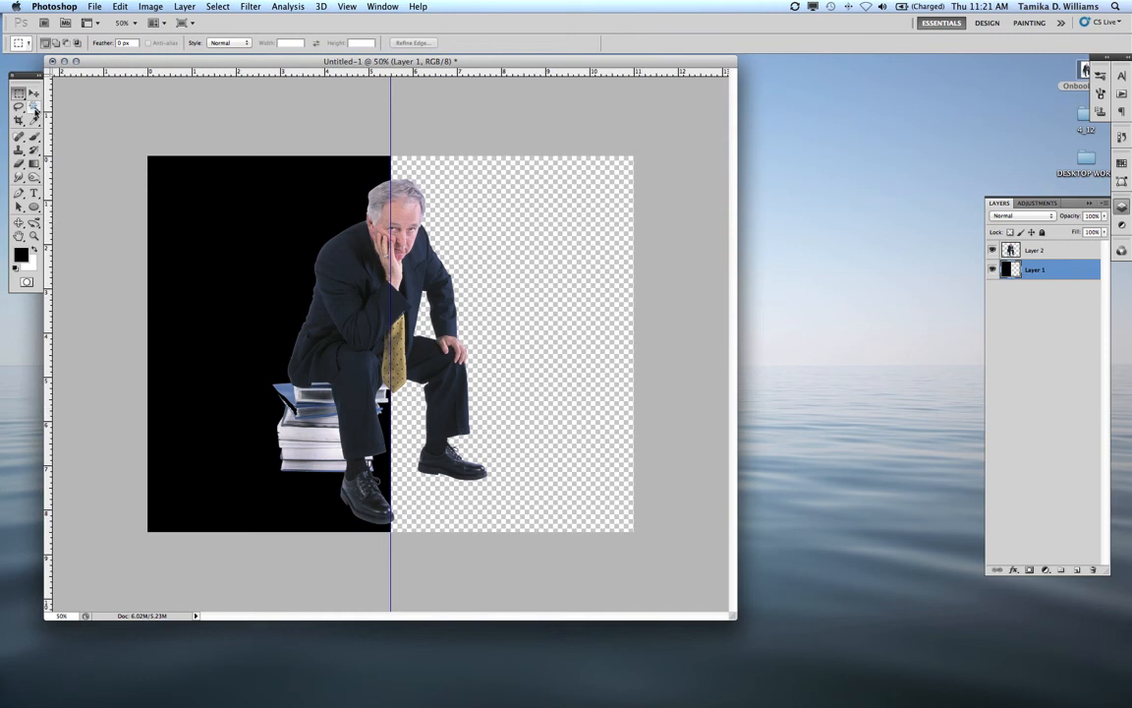
# Step: Examine the cut-out edges of the book stack at high magnification against the black background, and return to the full canvas view
pyautogui.click(34, 236)
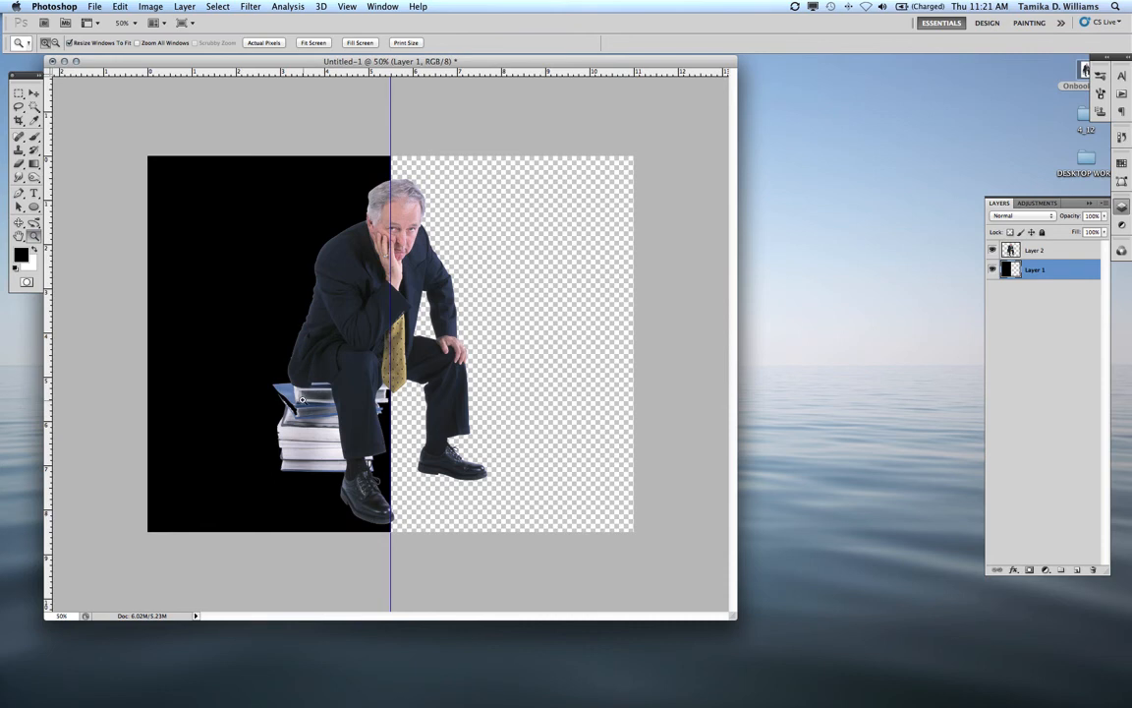
pyautogui.moveTo(256, 370); pyautogui.dragTo(295, 405)
pyautogui.scroll(-5, 300, 412)
pyautogui.hscroll(-1, 299, 409)
pyautogui.press('super+minus')
pyautogui.press('super+minus')
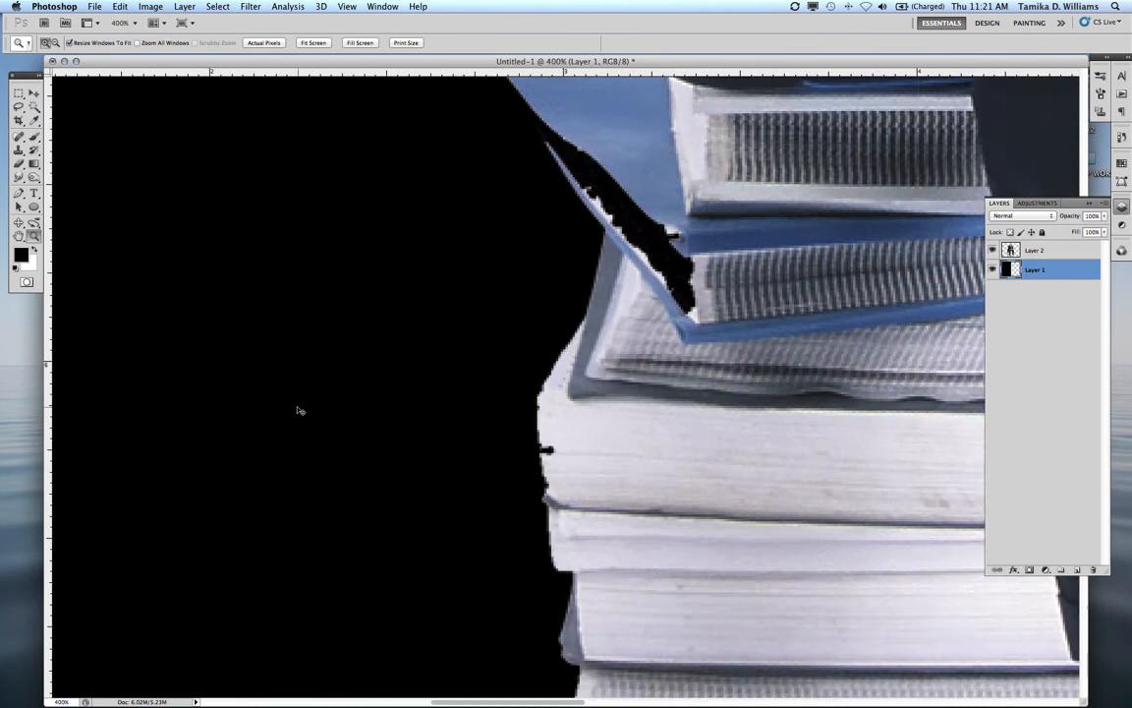
pyautogui.press('super+minus')
pyautogui.press('super+minus')
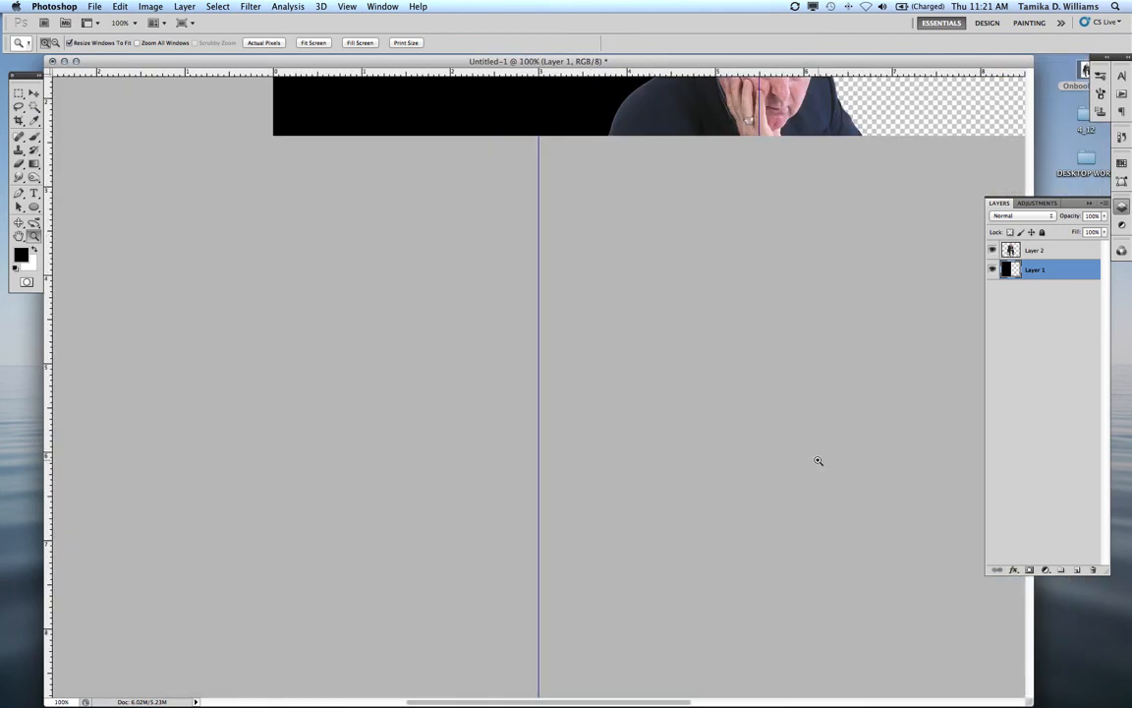
pyautogui.press('super+0')
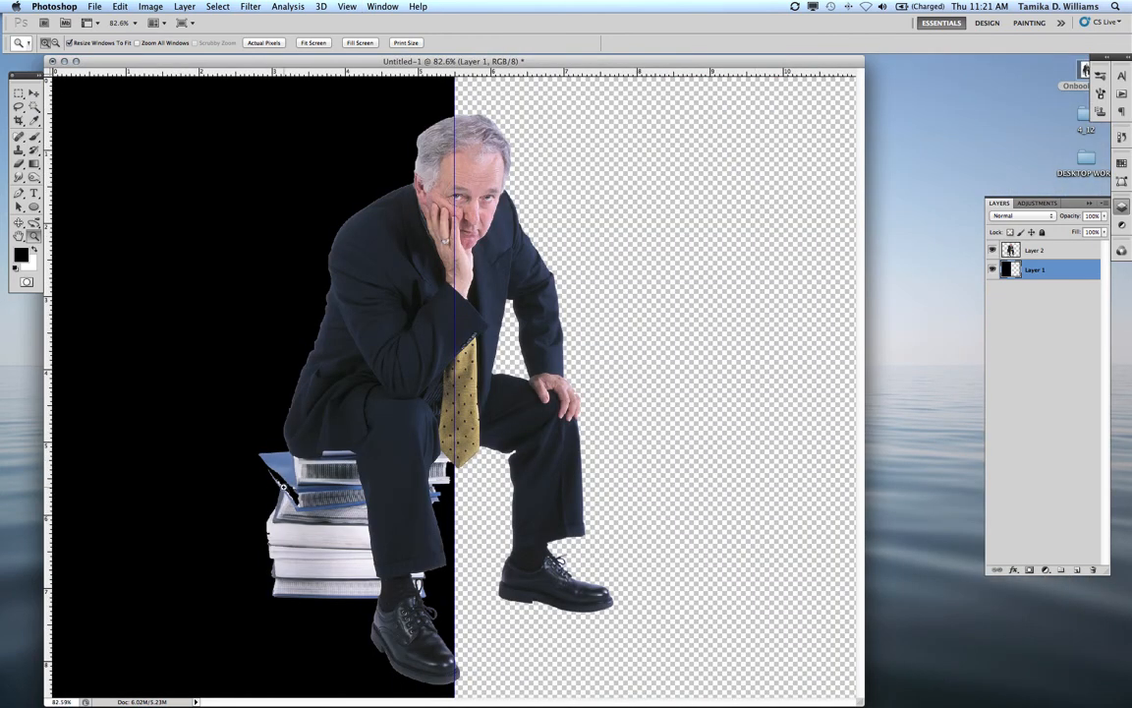
# Step: Make Layer 2 active with the Move tool and resize the document window around the canvas at 50% zoom
pyautogui.click(34, 93)
pyautogui.click(1031, 254)
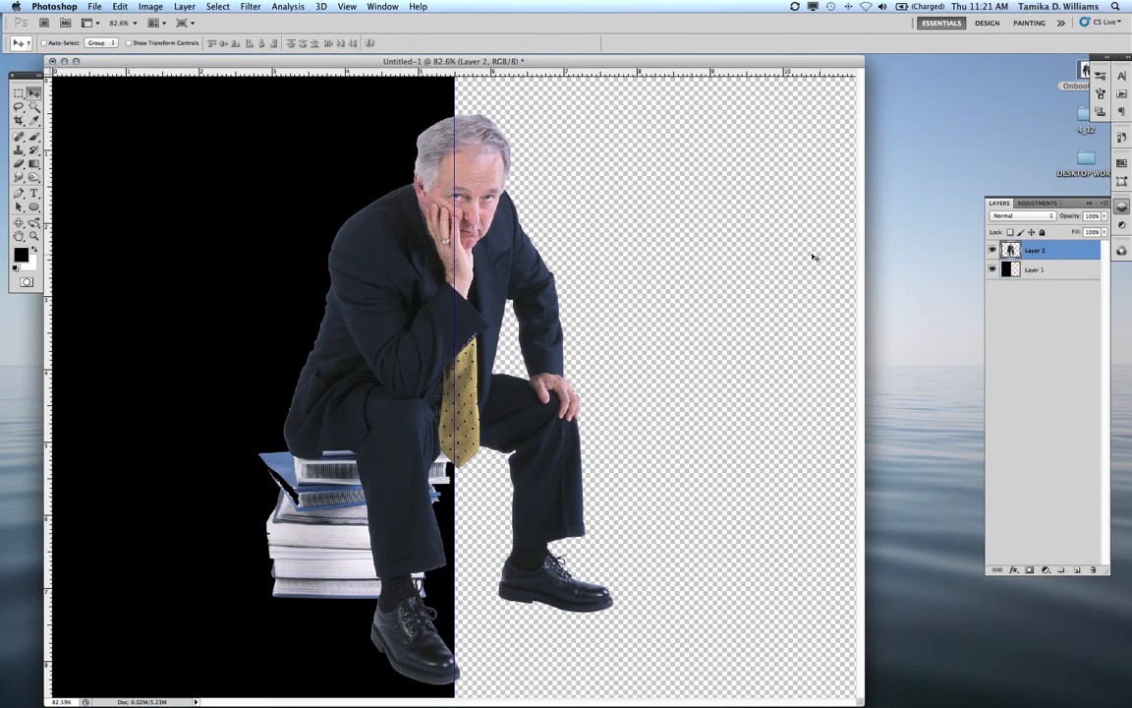
pyautogui.press('super+minus')
pyautogui.press('super+minus')
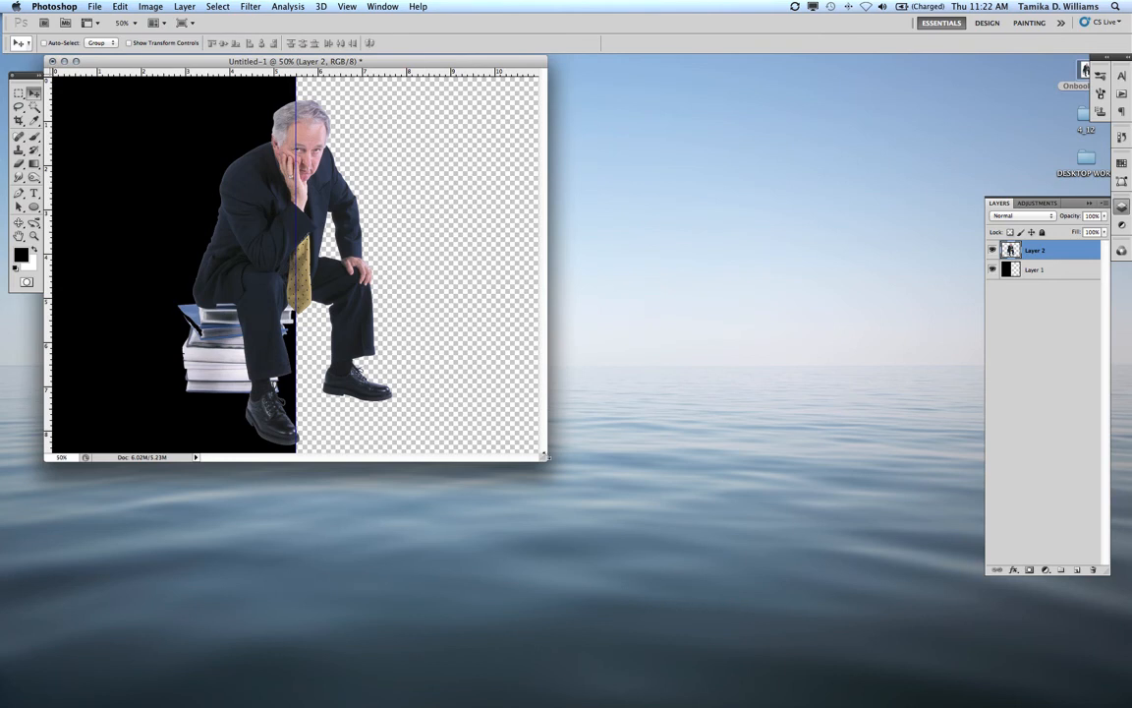
pyautogui.moveTo(542, 456); pyautogui.dragTo(715, 569)
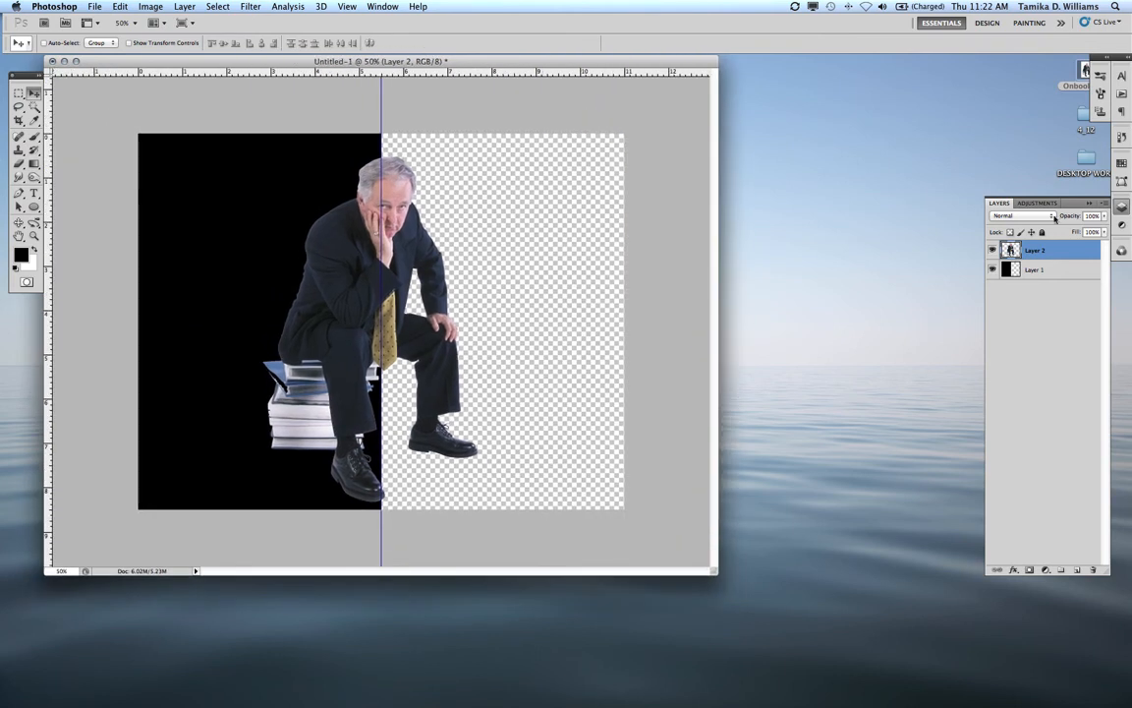
# Step: Step the document back through its history to the Drag Layer state and on to the New state
pyautogui.click(1122, 137)
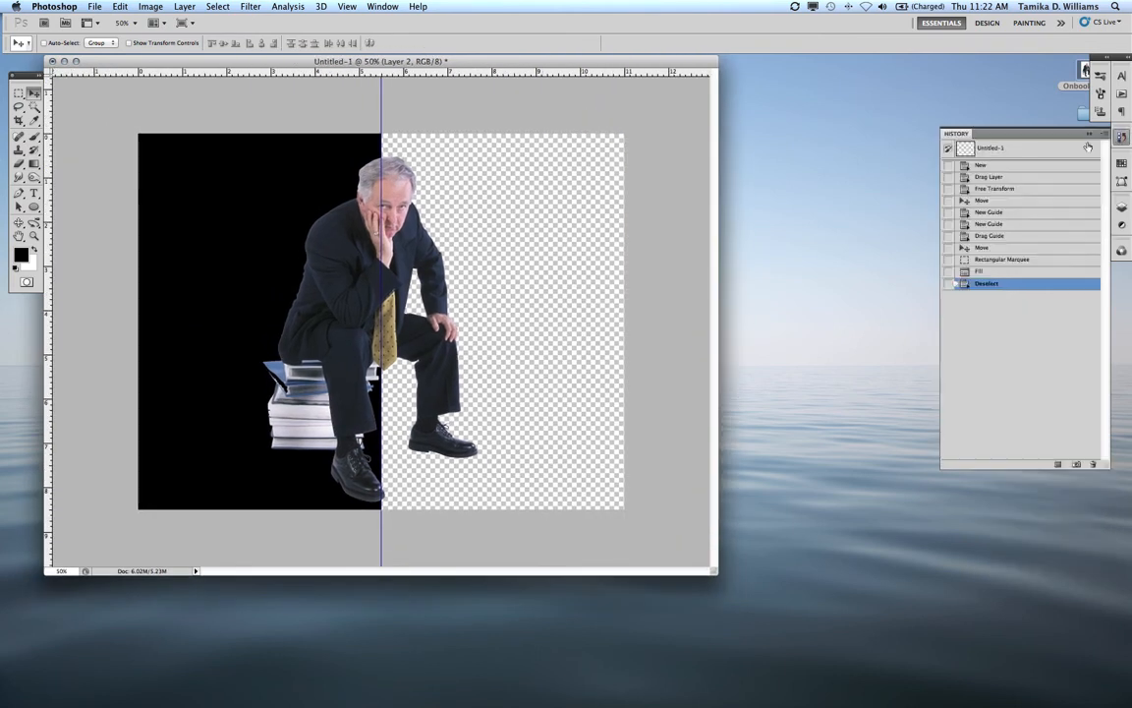
pyautogui.click(1000, 179)
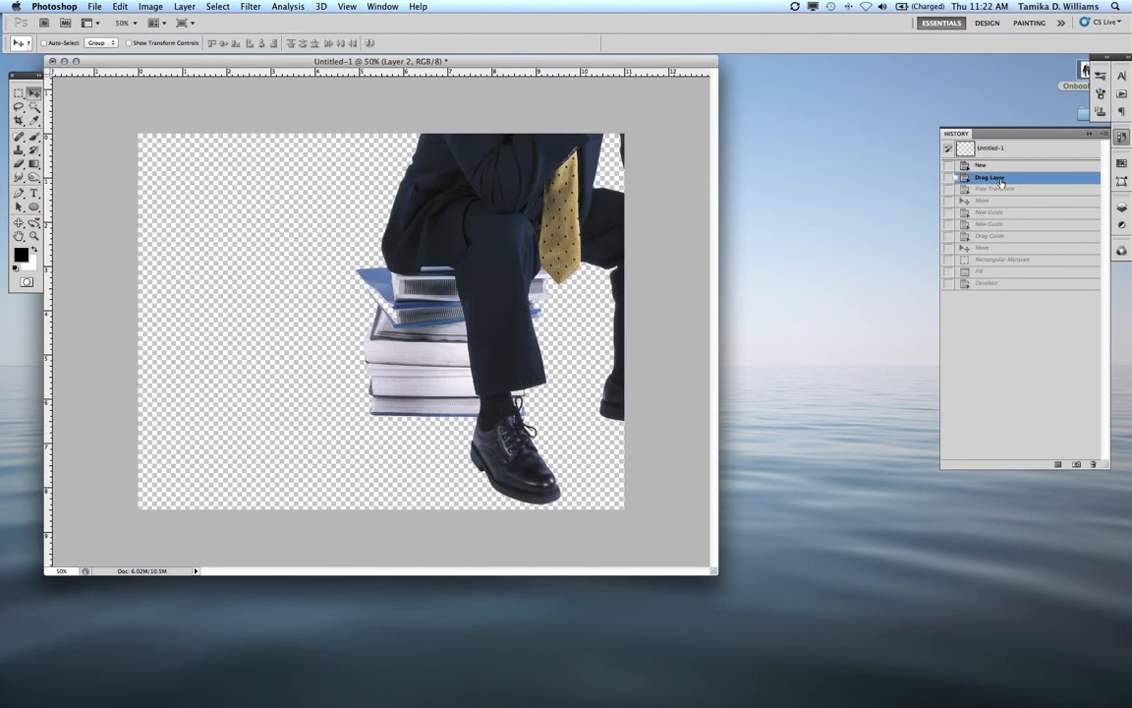
pyautogui.click(985, 165)
pyautogui.click(989, 177)
pyautogui.click(987, 166)
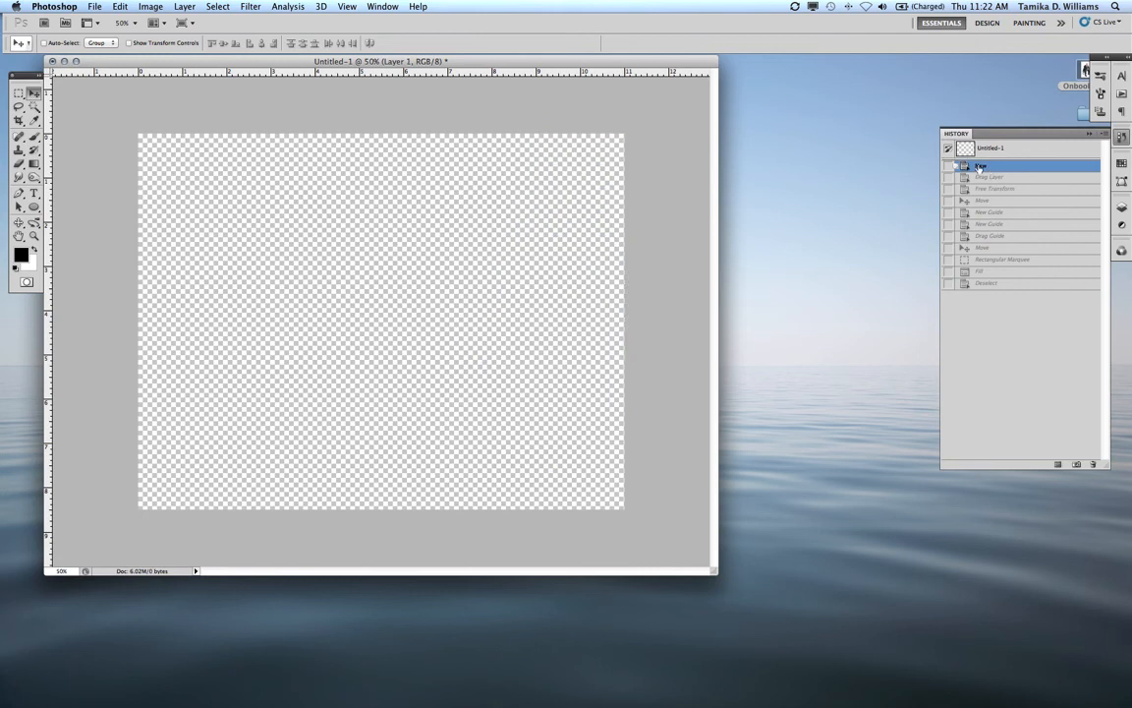
# Step: Reopen the recent file Onbooks.jpg and separate it into its own floating window
pyautogui.click(95, 7)
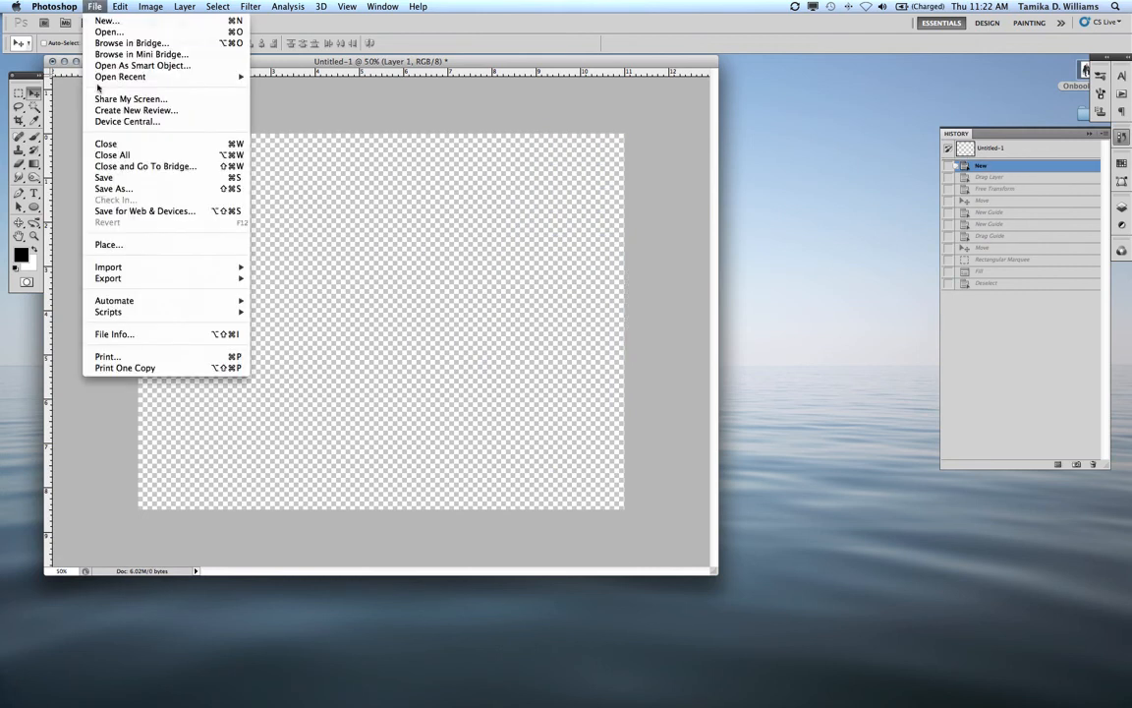
pyautogui.moveTo(121, 74)
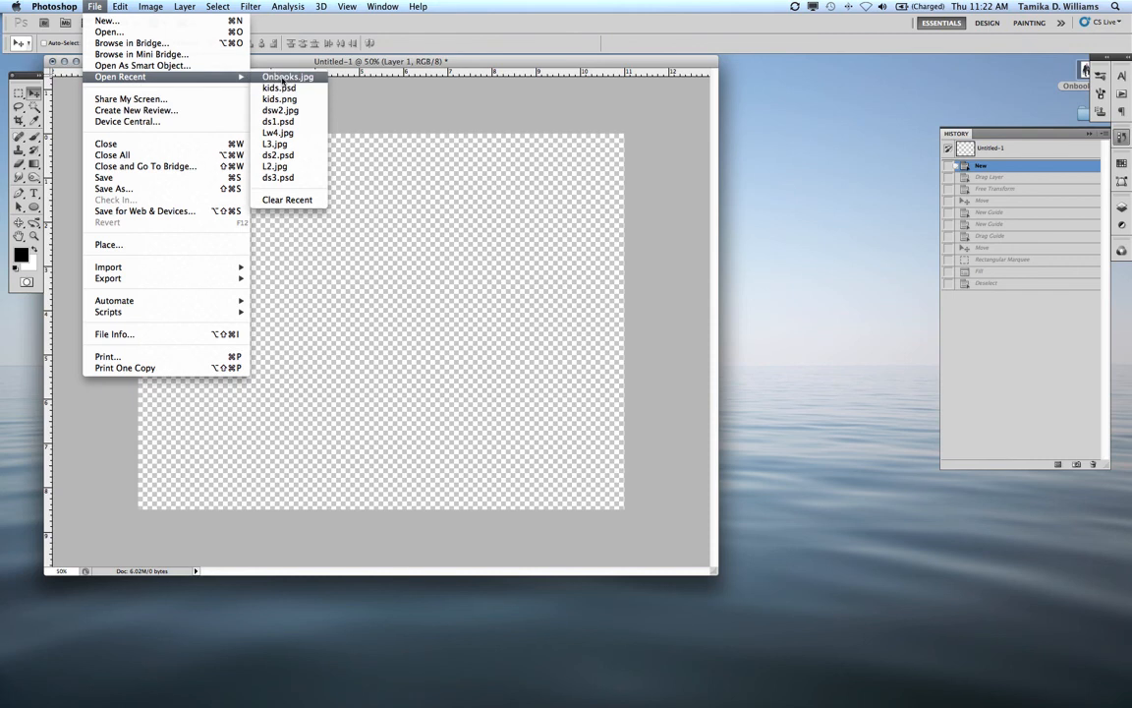
pyautogui.click(283, 78)
pyautogui.moveTo(246, 73); pyautogui.dragTo(396, 197)
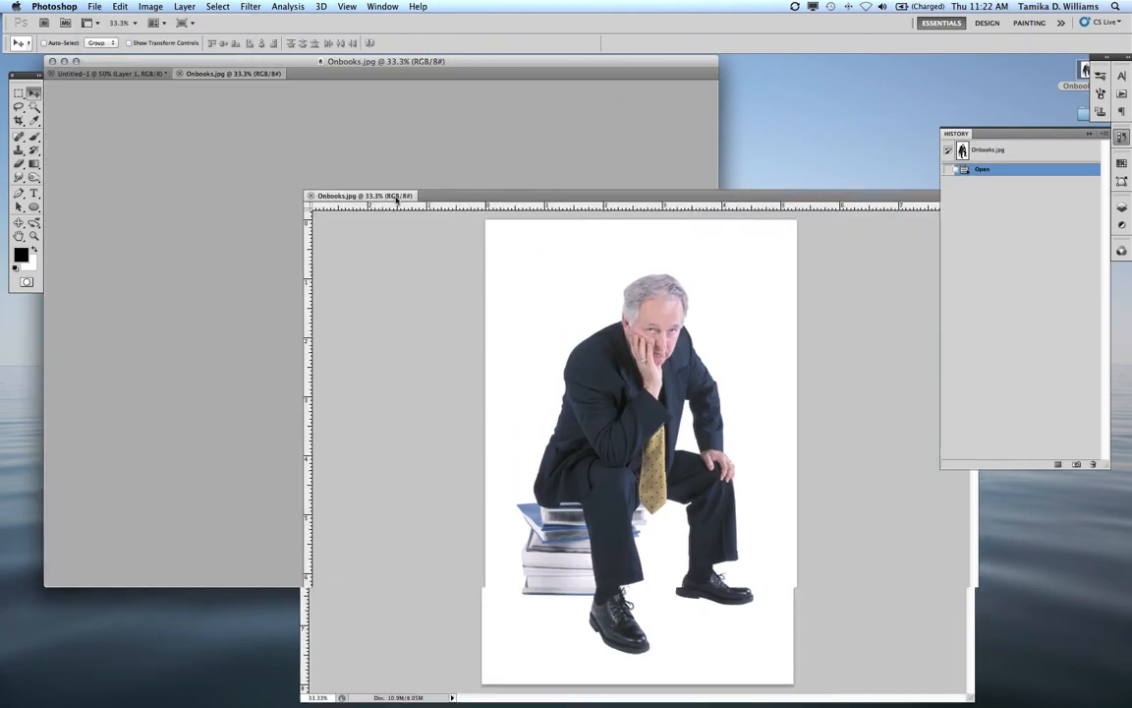
# Step: Select the white area around the man with the Magic Wand at tolerance 25, and convert the Background layer to Layer 0
pyautogui.press('w')
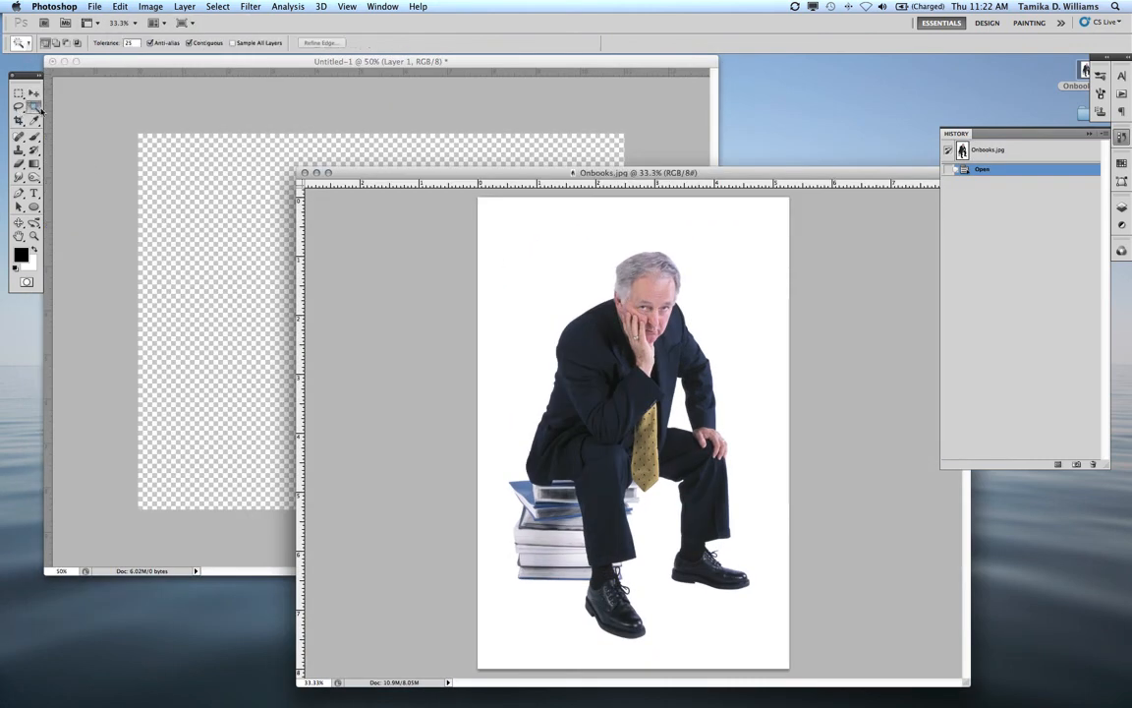
pyautogui.click(501, 265)
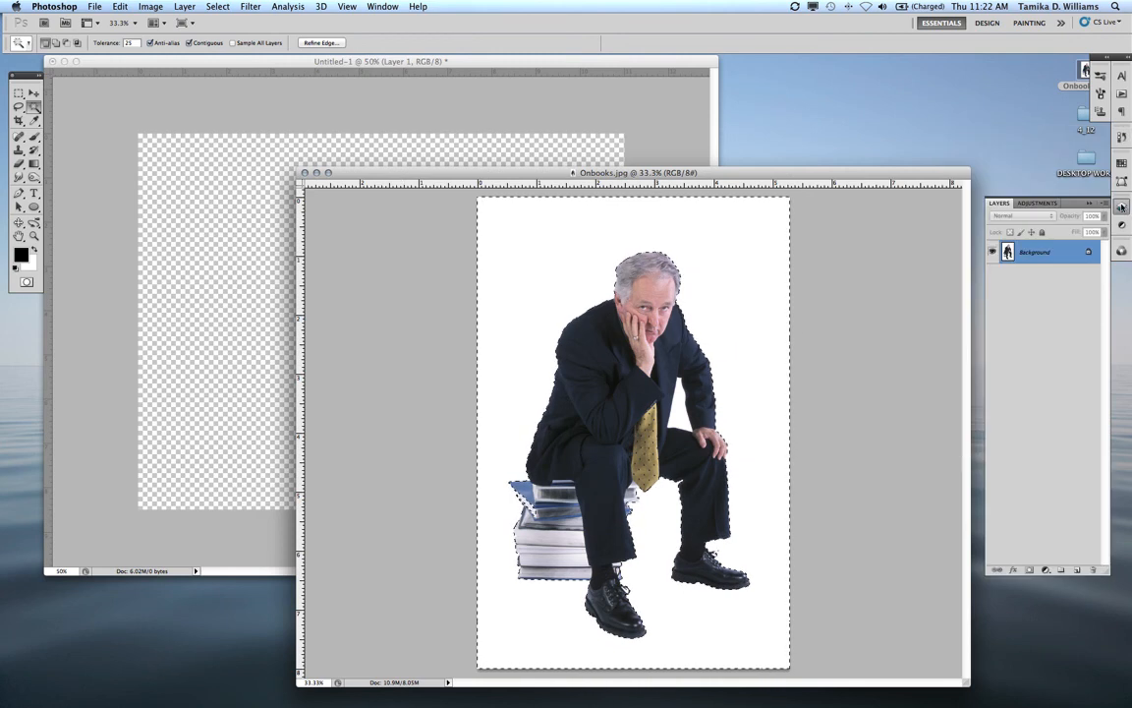
pyautogui.doubleClick(1057, 255)
pyautogui.press('Return')
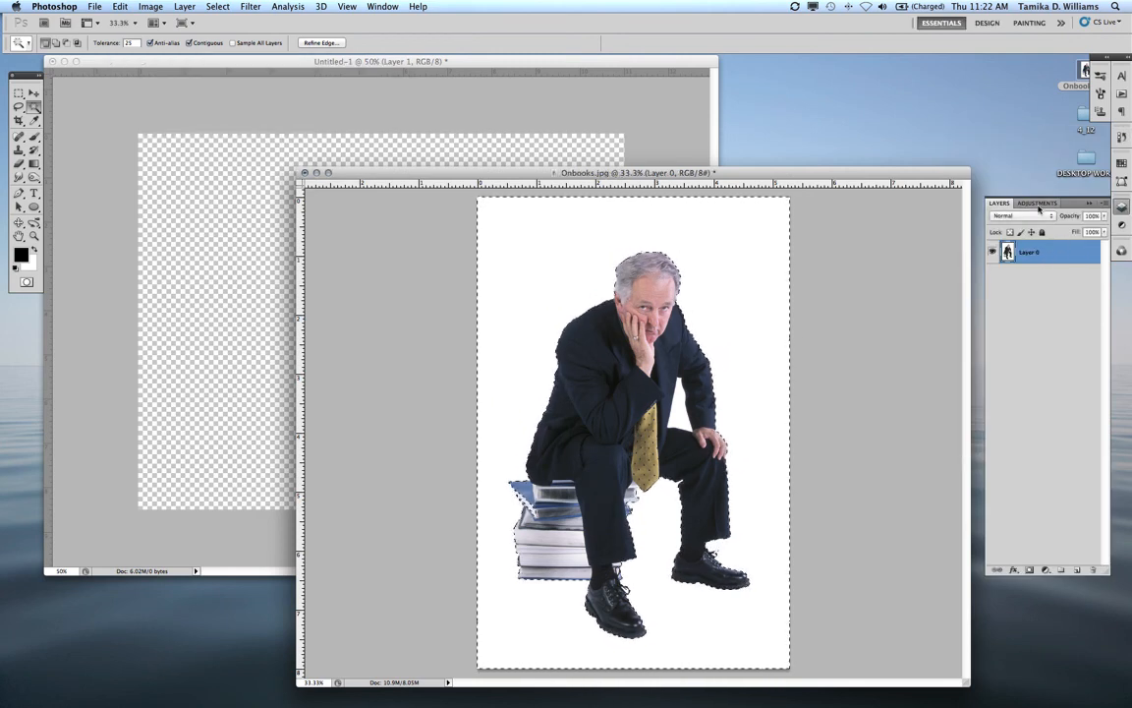
# Step: Try deleting the white background, undo it, and erase only the white gap between the arm and torso before deselecting
pyautogui.press('Delete')
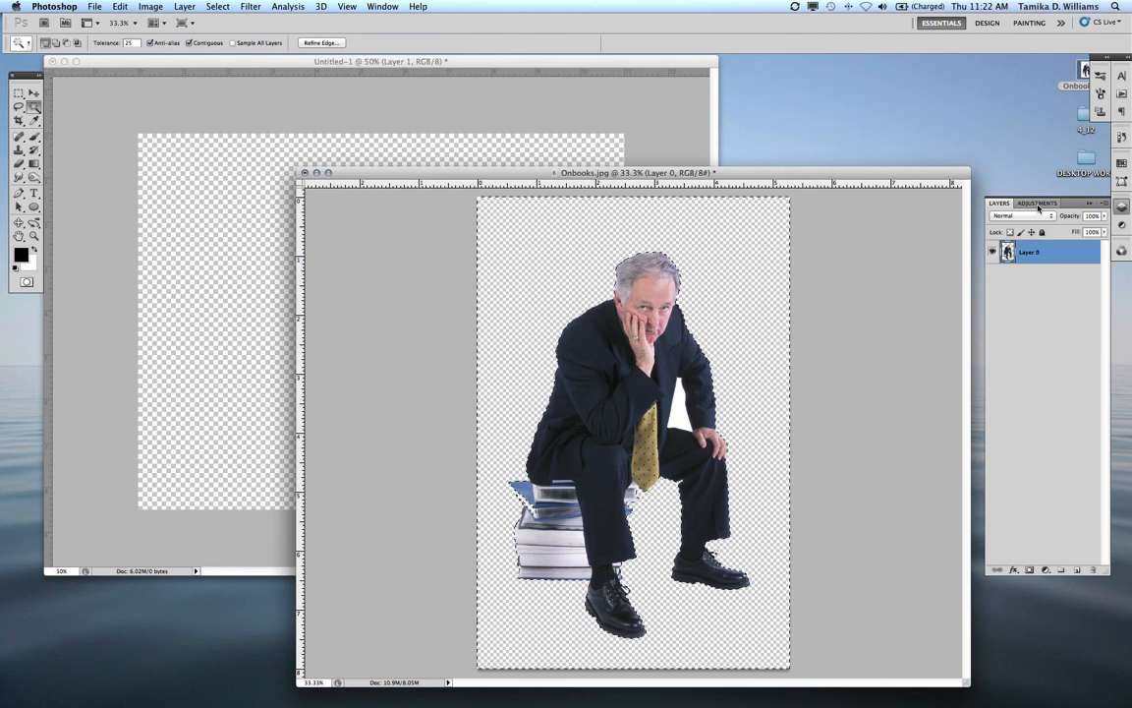
pyautogui.press('super+z')
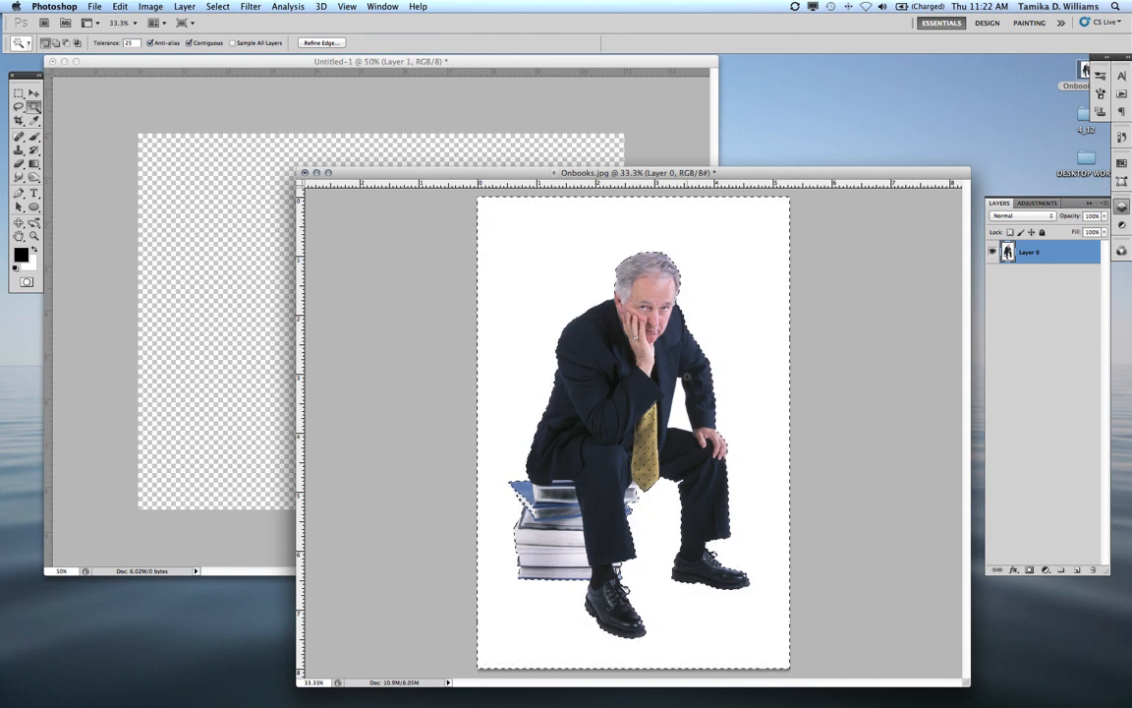
pyautogui.press('super+d')
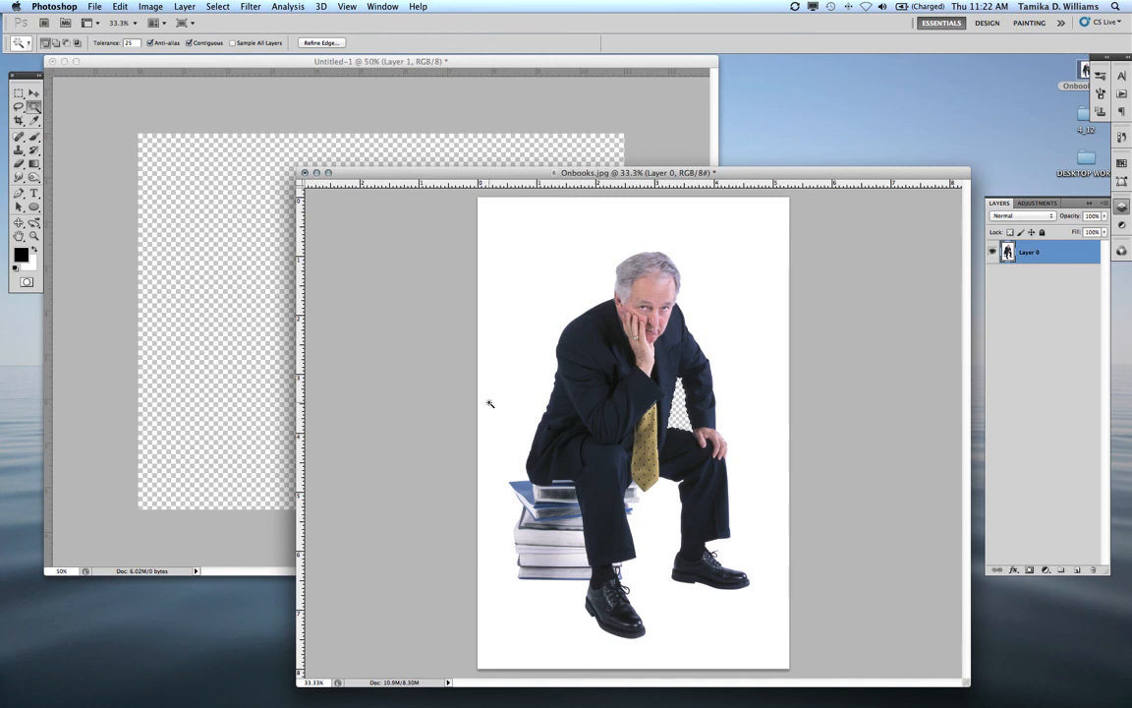
# Step: Select the white background around the man and books on Layer 0 with the Magic Wand at tolerance 25
pyautogui.click(33, 236)
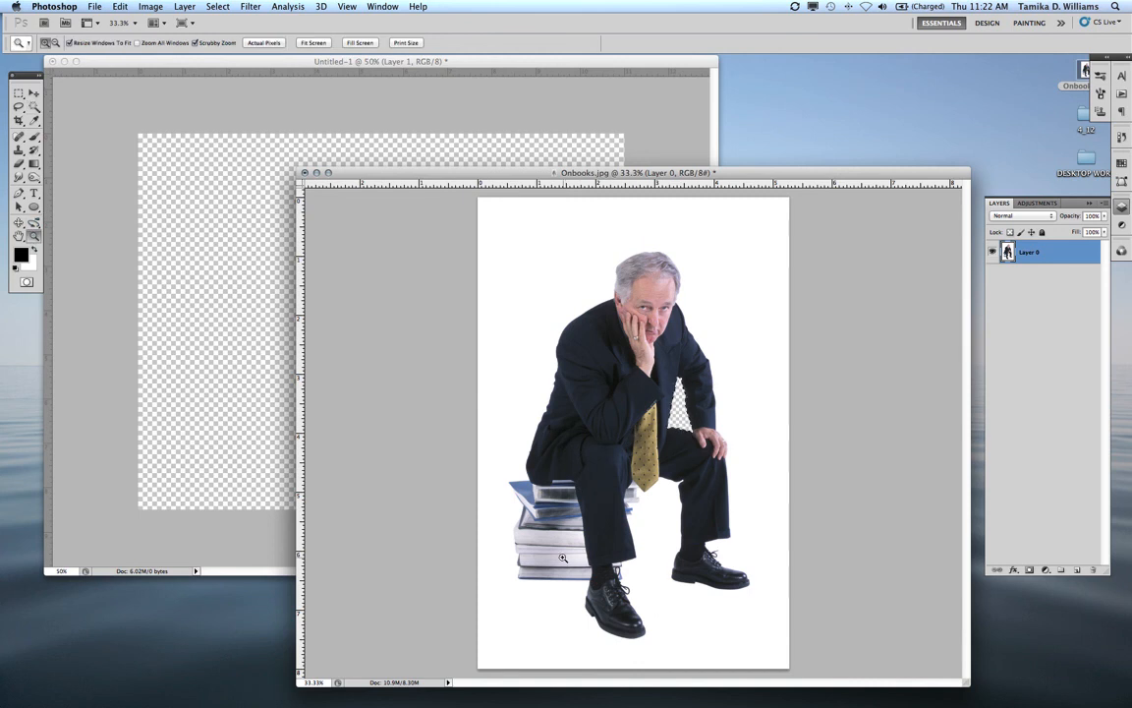
pyautogui.click(533, 509)
pyautogui.click(34, 104)
pyautogui.click(491, 275)
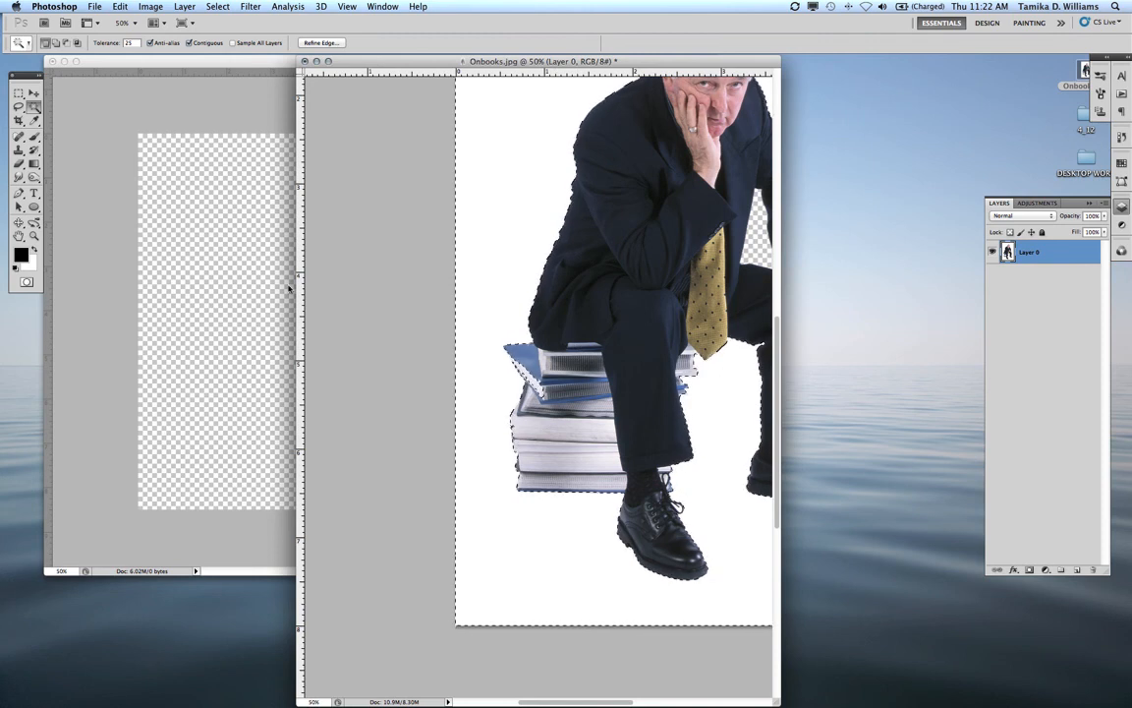
# Step: Adjust the selection around the book stack with the Lasso tool, delete the white background, and deselect
pyautogui.click(19, 105)
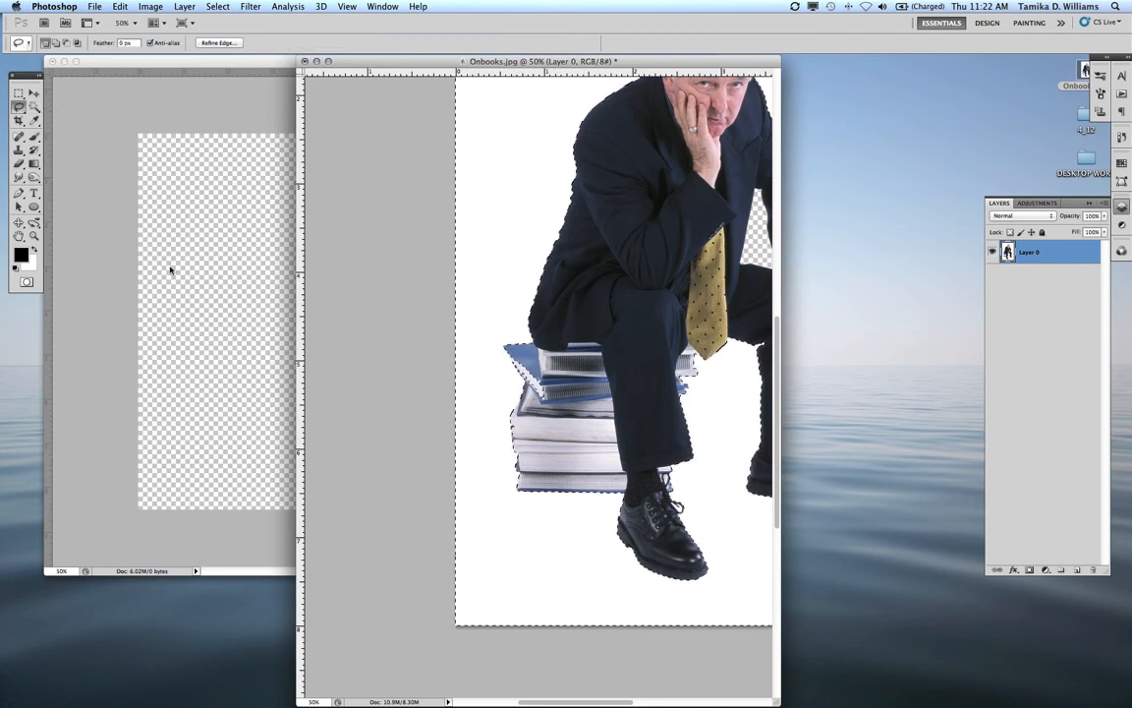
pyautogui.press('alt')
pyautogui.press('Delete')
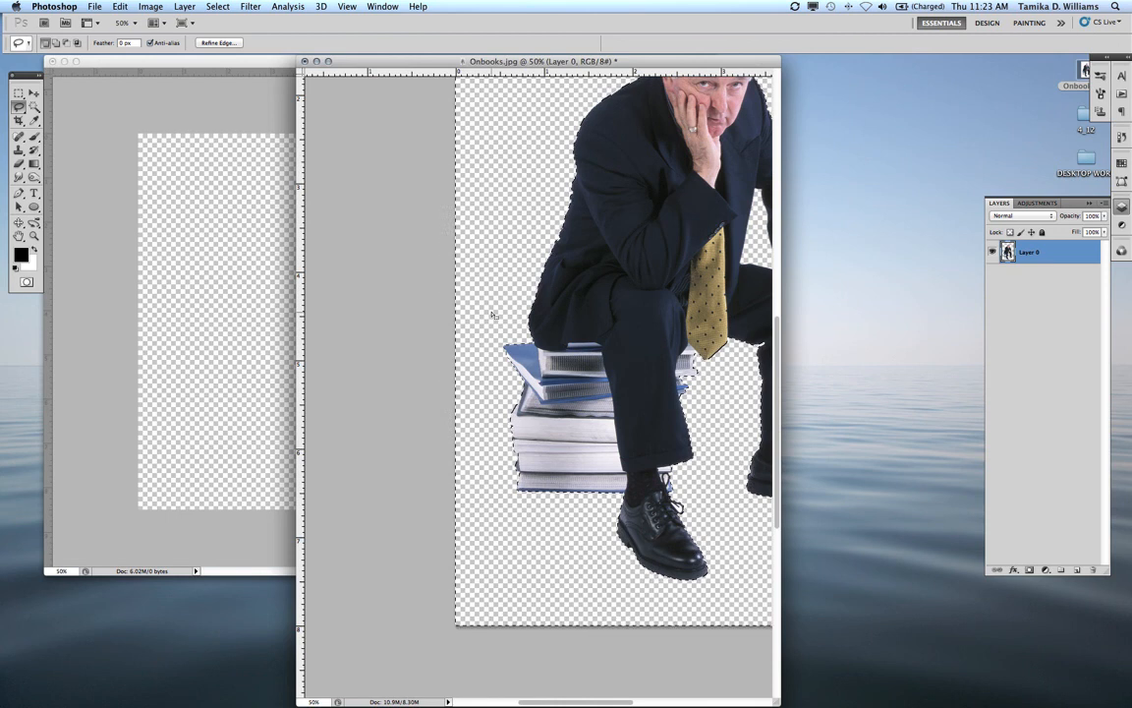
pyautogui.press('super+d')
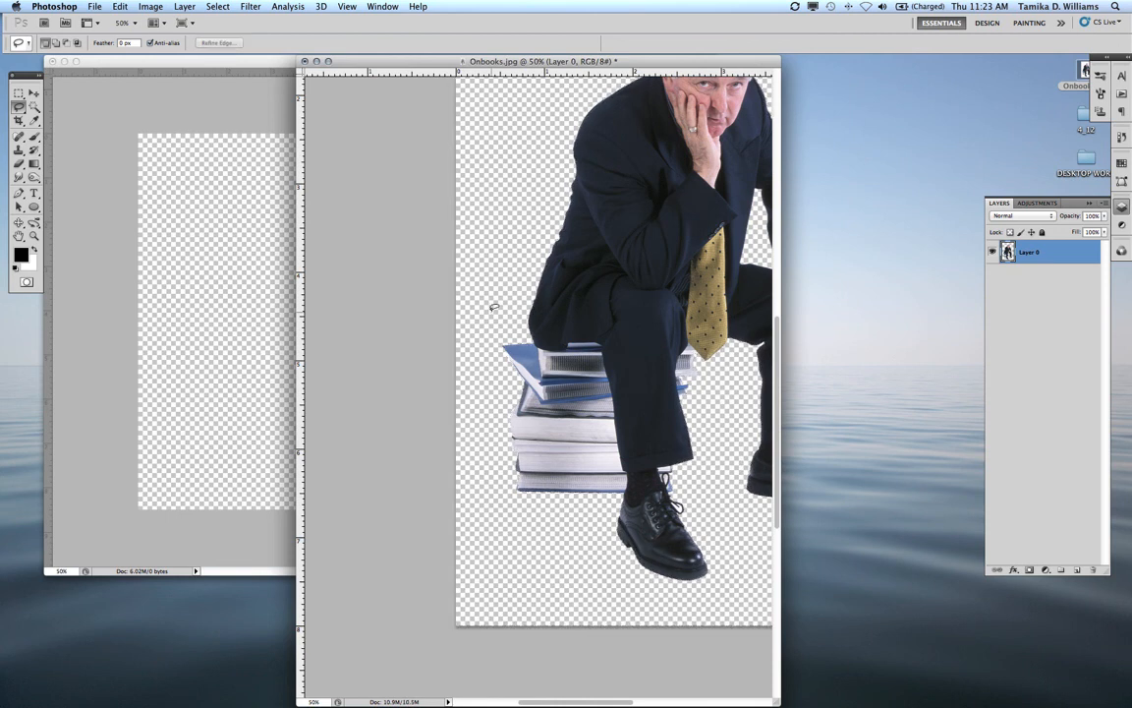
# Step: Copy the cut-out man from Onbooks.jpg into Untitled-1 as a new layer and move him toward the canvas centre
pyautogui.click(34, 106)
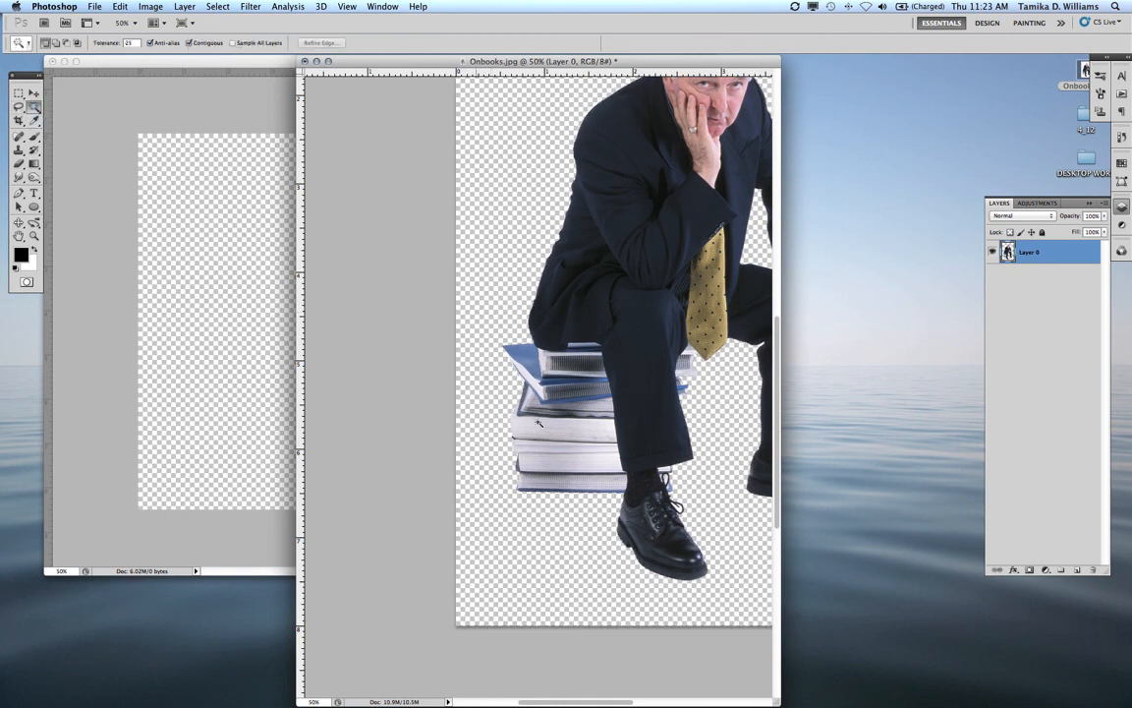
pyautogui.click(676, 508)
pyautogui.click(33, 92)
pyautogui.scroll(-5, 609, 457)
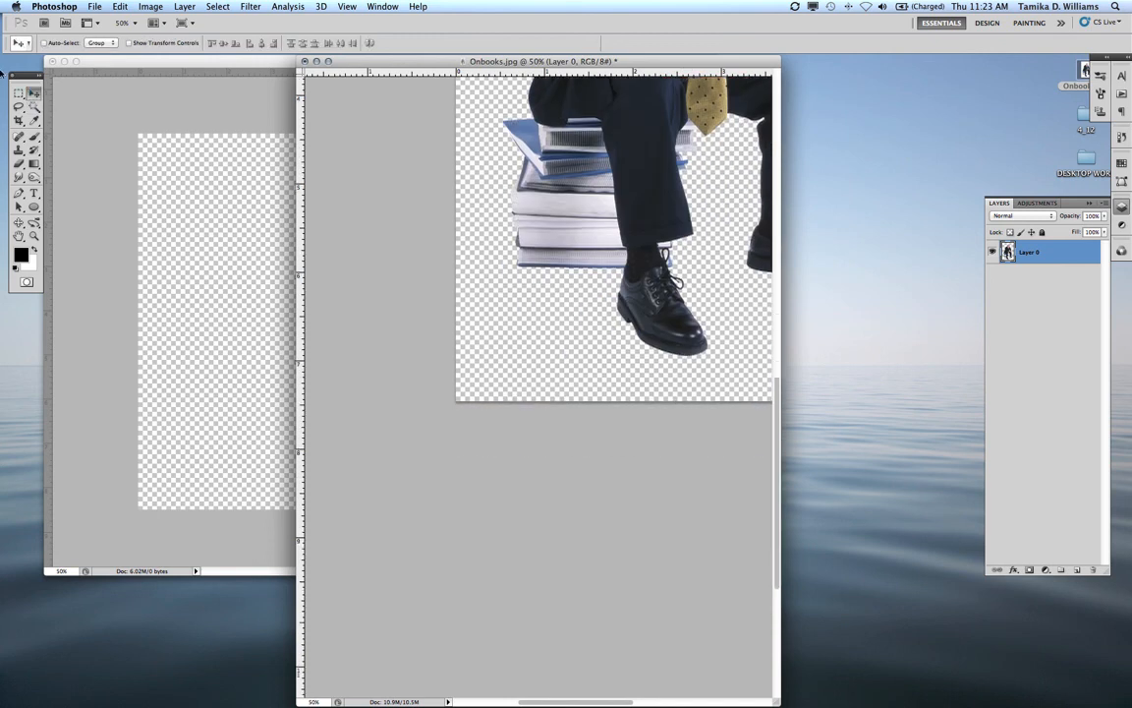
pyautogui.press('super+minus')
pyautogui.press('super+minus')
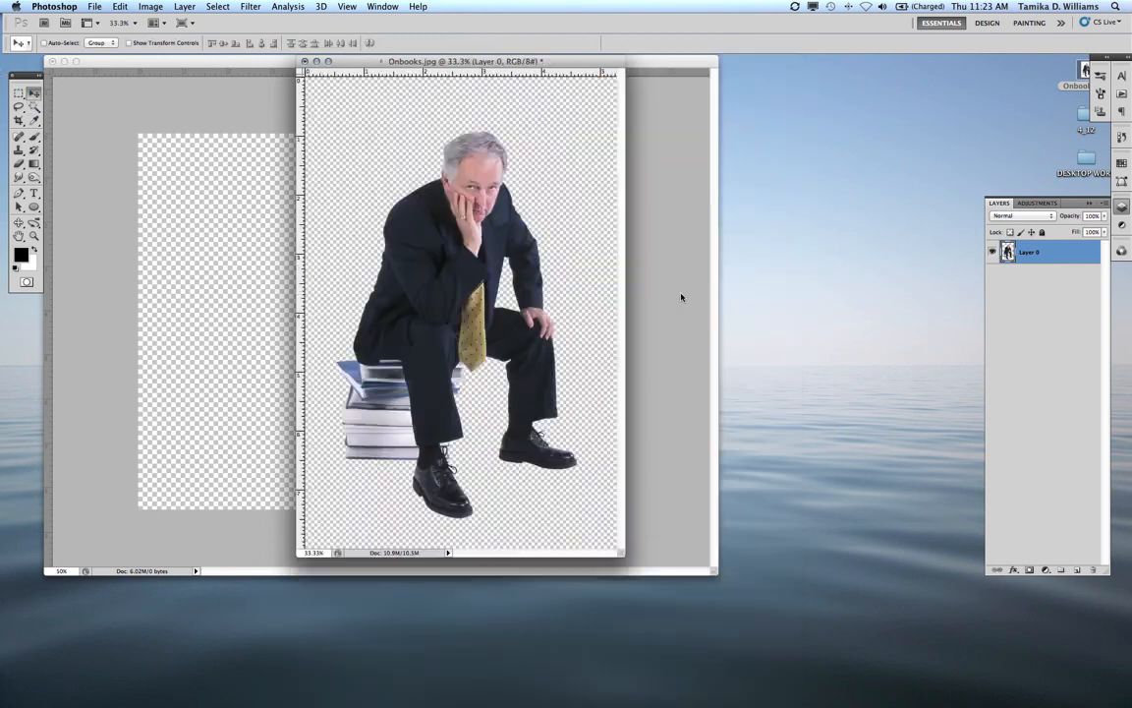
pyautogui.moveTo(548, 439); pyautogui.dragTo(843, 674)
pyautogui.moveTo(1058, 263); pyautogui.dragTo(246, 280)
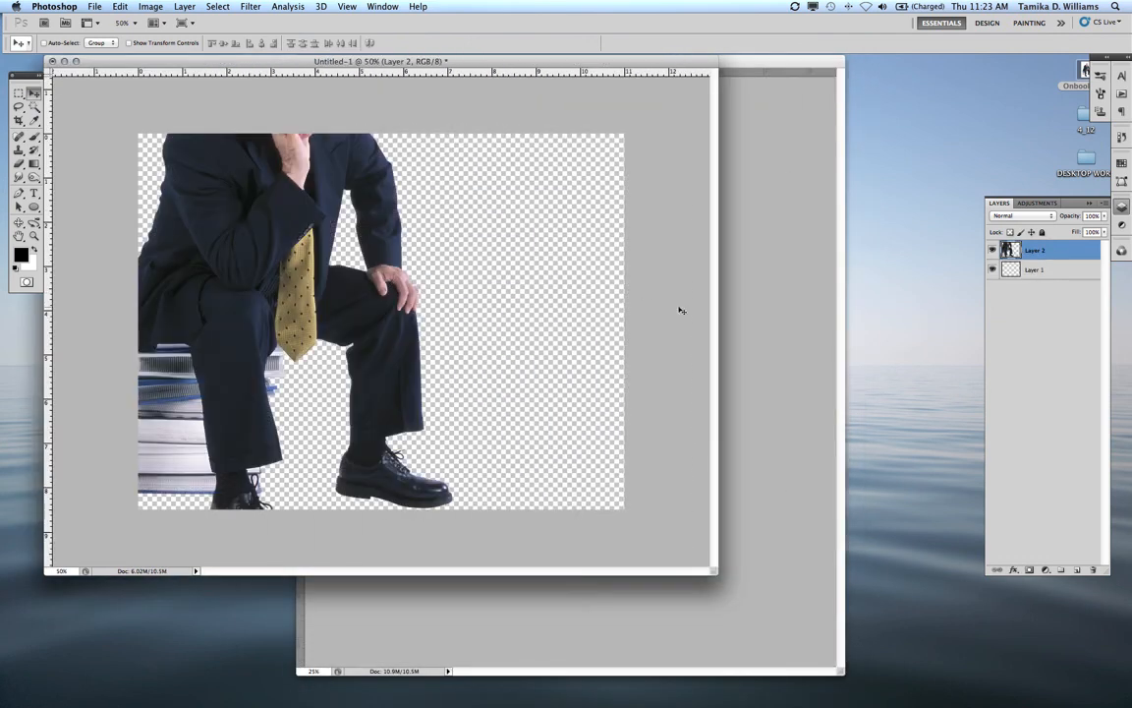
pyautogui.moveTo(260, 222); pyautogui.dragTo(411, 313)
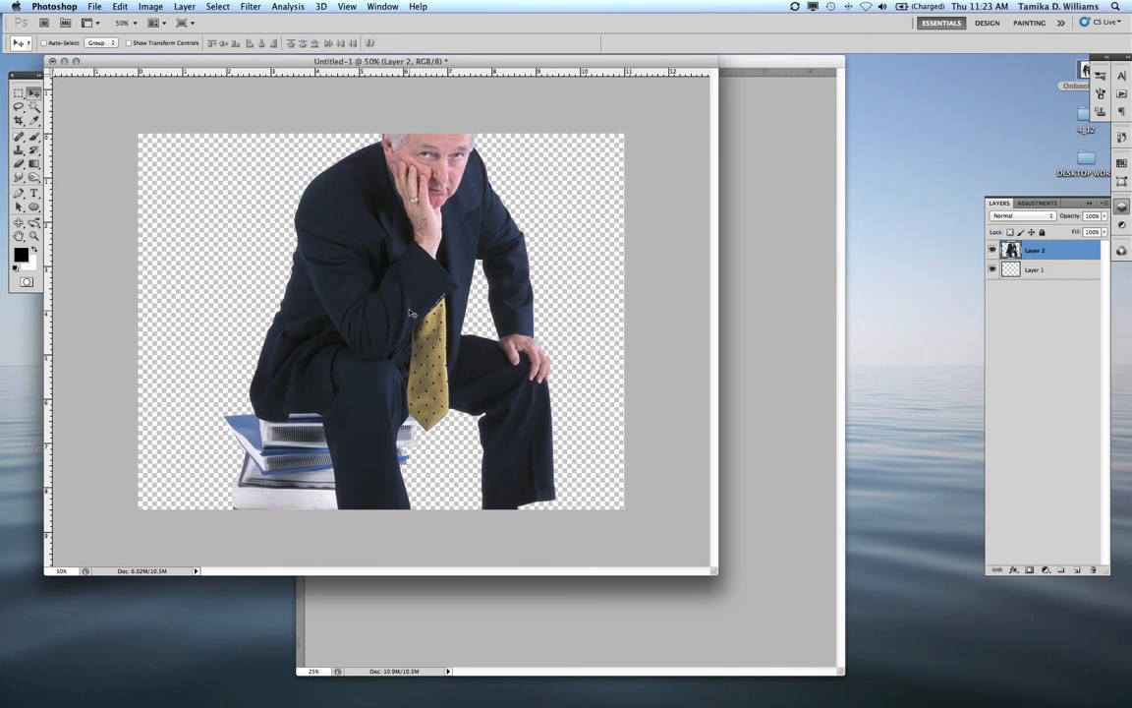
# Step: Close Onbooks.jpg without saving and enlarge the Untitled-1 window around the canvas at 25% zoom
pyautogui.press('super+minus')
pyautogui.press('super+minus')
pyautogui.click(429, 202)
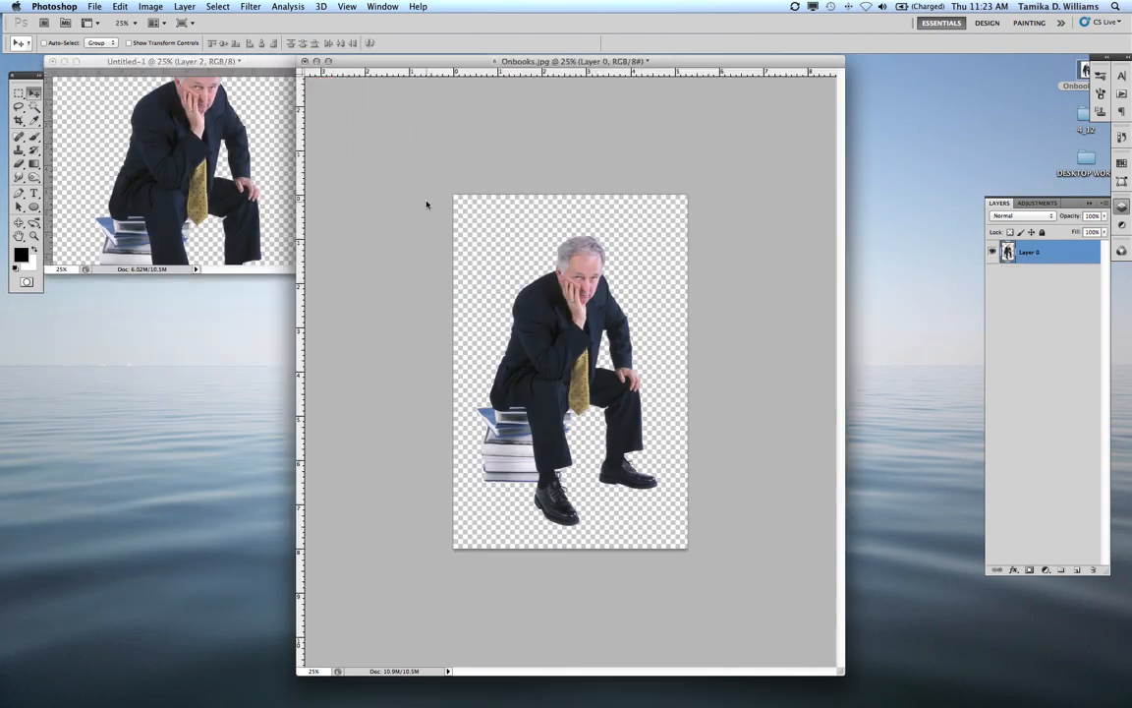
pyautogui.click(304, 61)
pyautogui.click(491, 235)
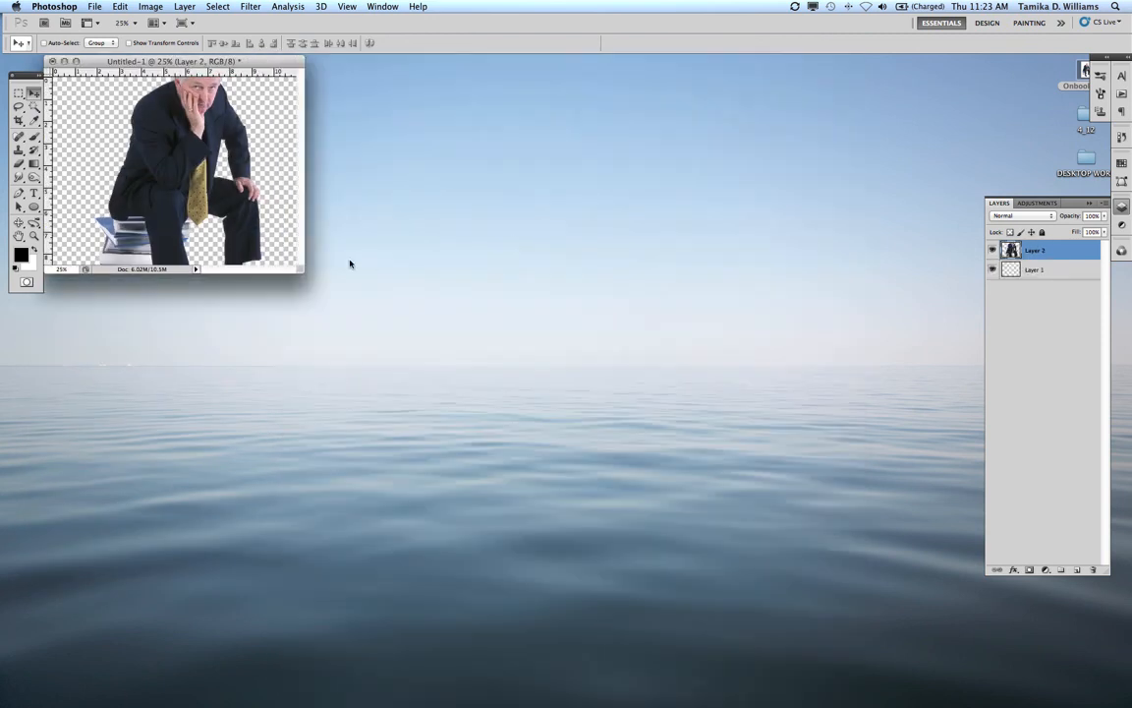
pyautogui.moveTo(306, 273); pyautogui.dragTo(701, 611)
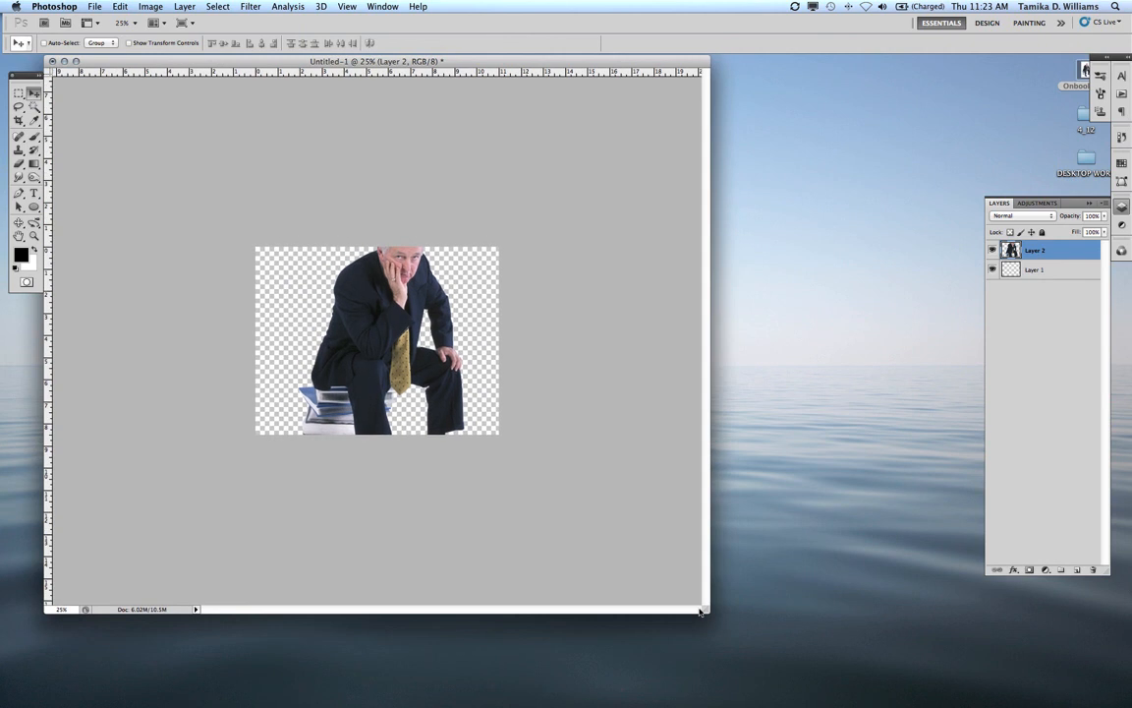
# Step: Scale Layer 2 down proportionally with Free Transform so the whole man fits on the canvas, and position him near the centre
pyautogui.press('super+t')
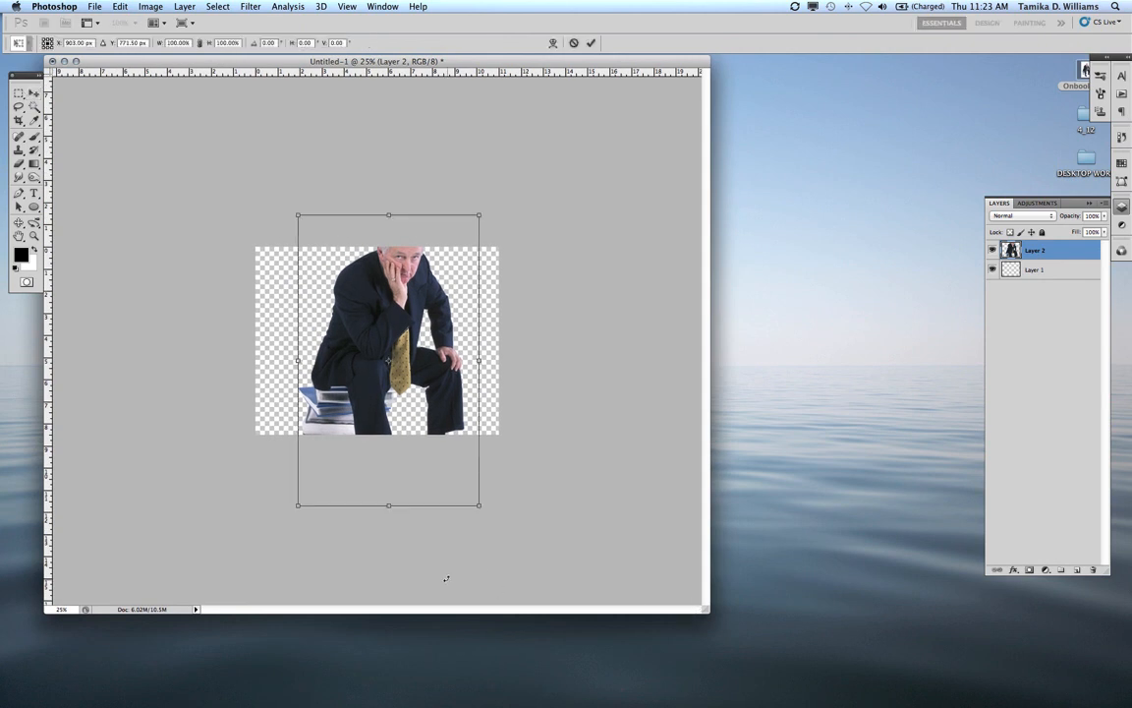
pyautogui.moveTo(296, 214); pyautogui.dragTo(362, 317)
pyautogui.moveTo(416, 356); pyautogui.dragTo(386, 292)
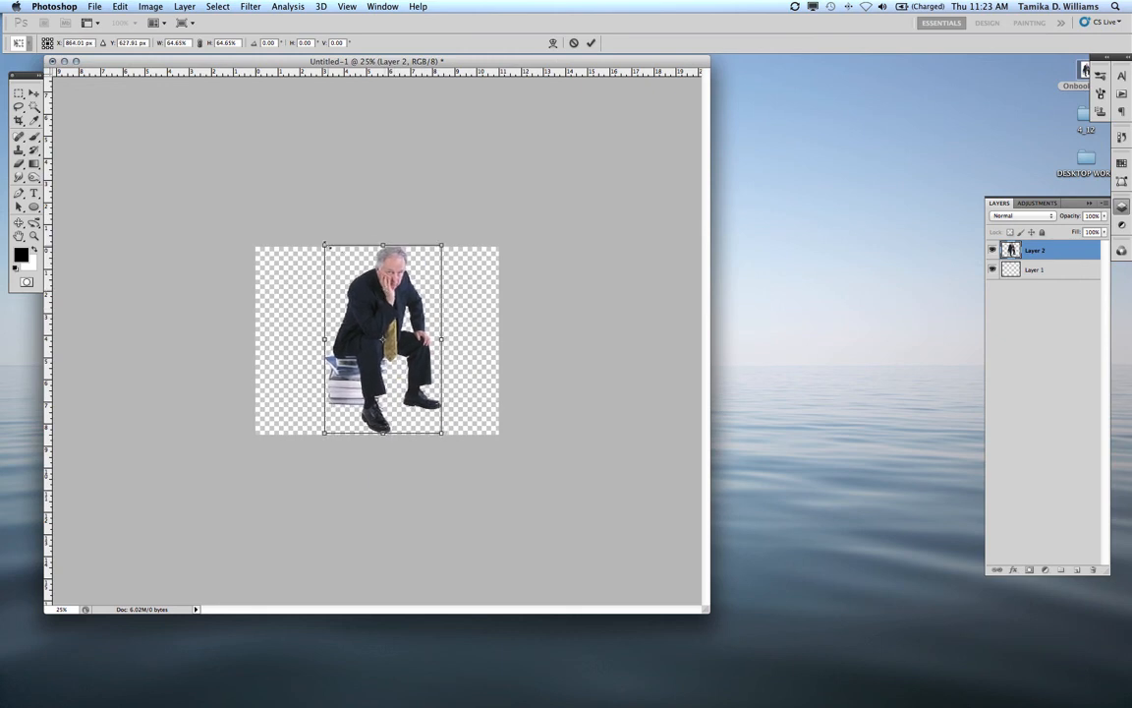
pyautogui.moveTo(325, 246); pyautogui.dragTo(336, 262)
pyautogui.press('Return')
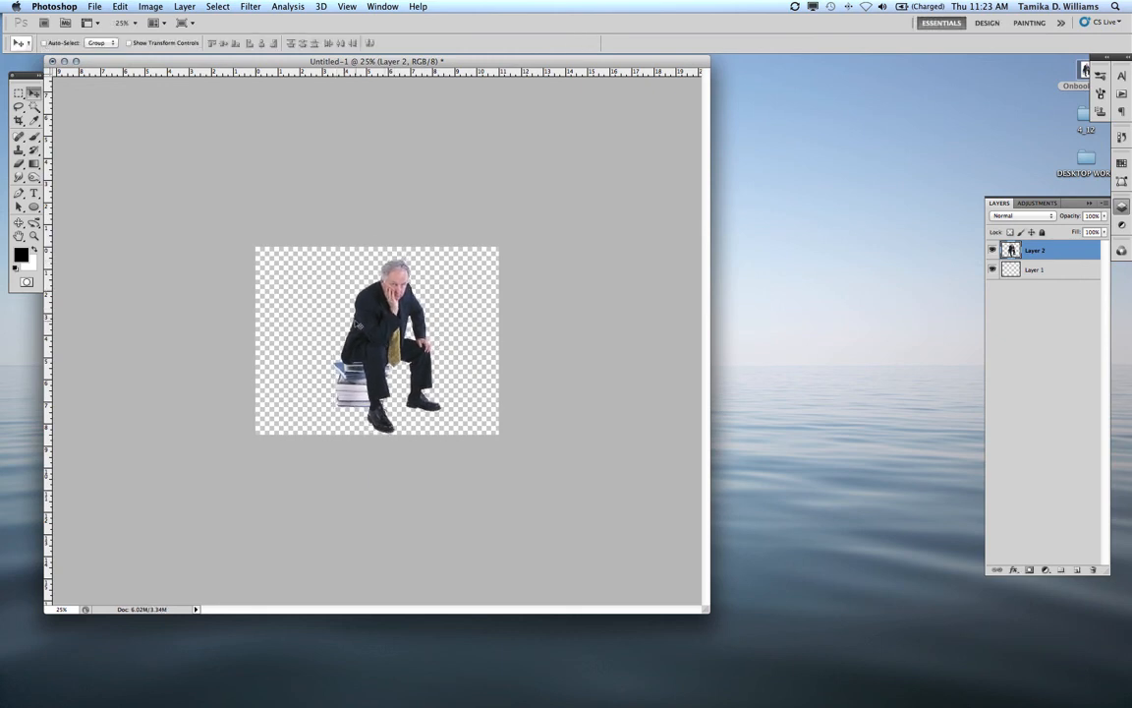
pyautogui.moveTo(364, 335); pyautogui.dragTo(357, 330)
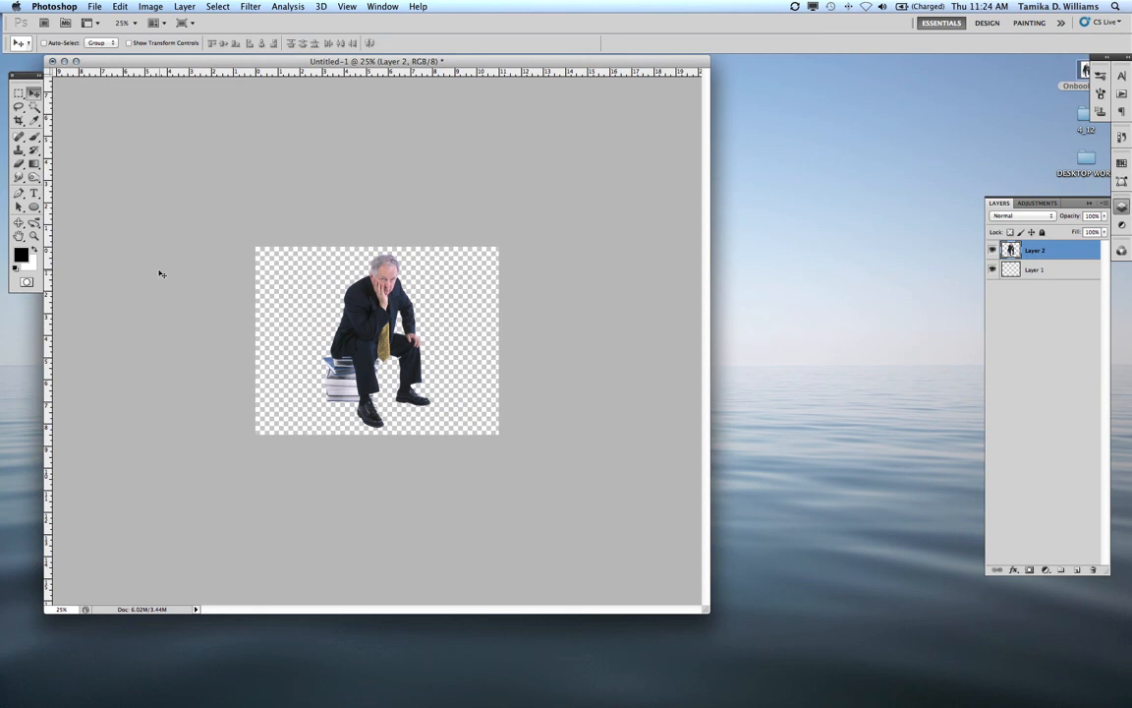
# Step: Add a vertical guide at the canvas centre, fill Layer 1's left half up to it with black, and deselect
pyautogui.moveTo(47, 238); pyautogui.dragTo(378, 336)
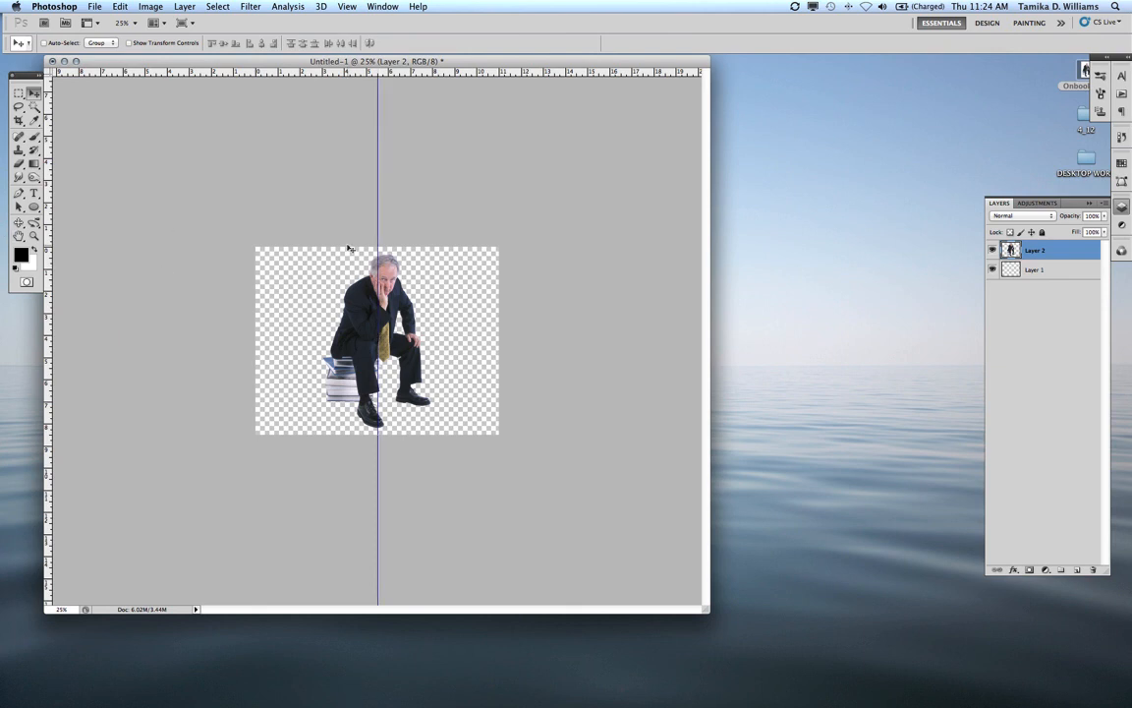
pyautogui.click(1042, 271)
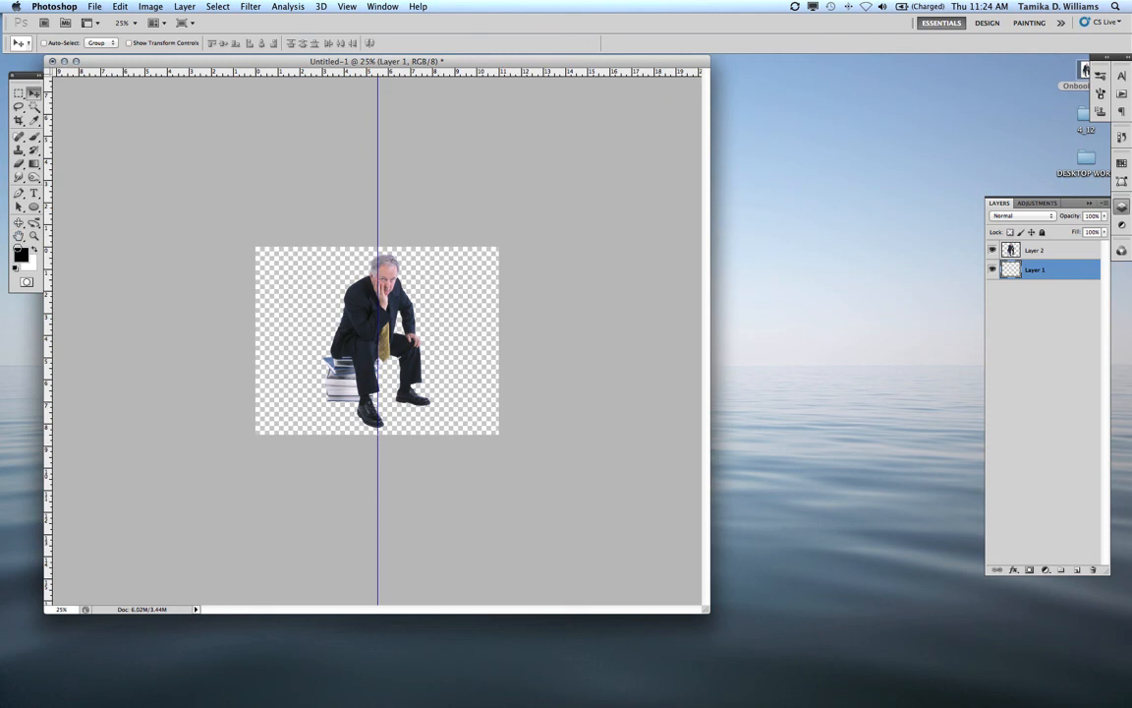
pyautogui.click(20, 254)
pyautogui.click(556, 256)
pyautogui.press('m')
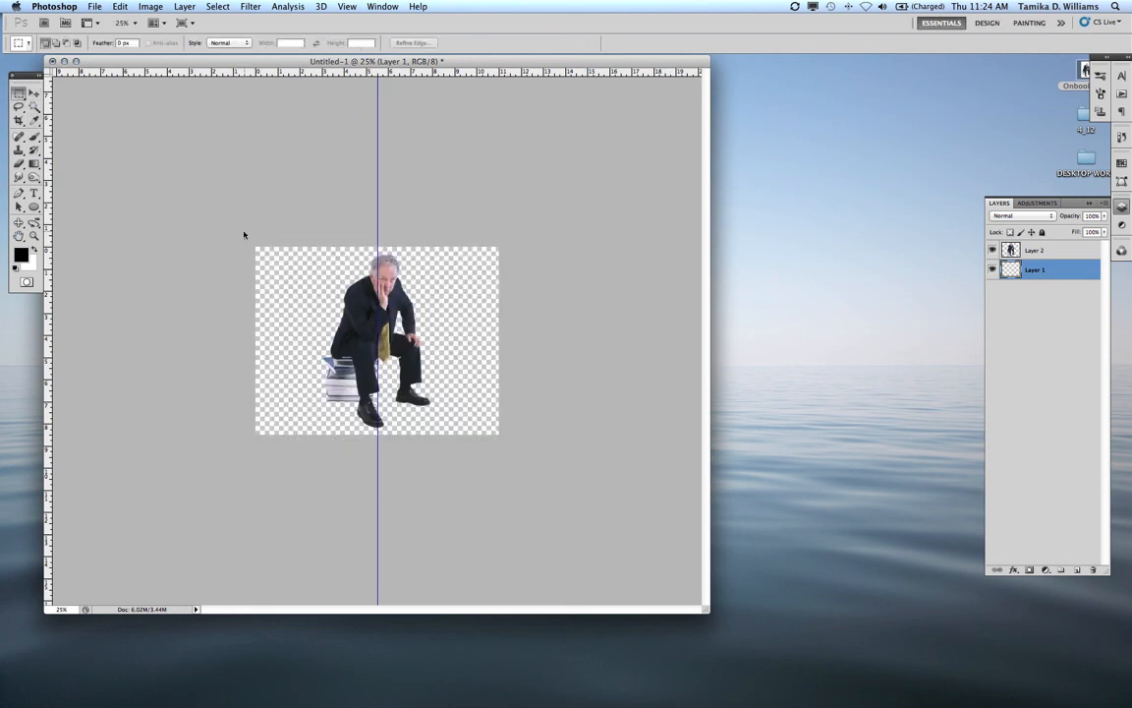
pyautogui.press('super+a')
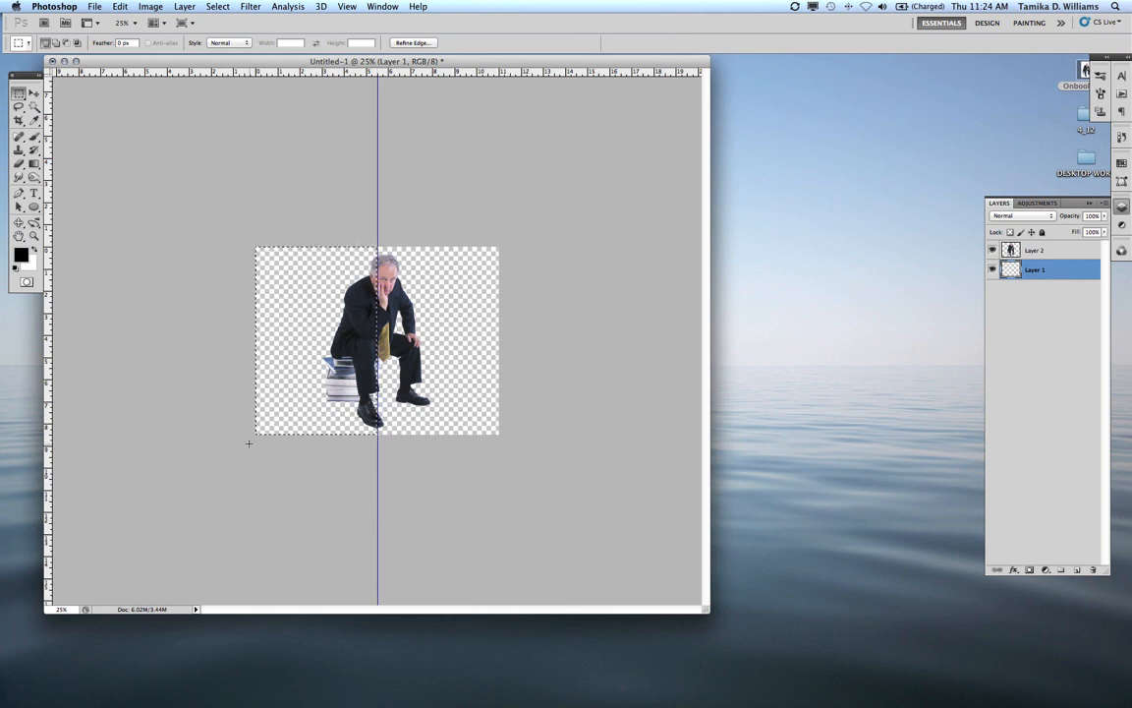
pyautogui.hotkey('alt', 'BackSpace')
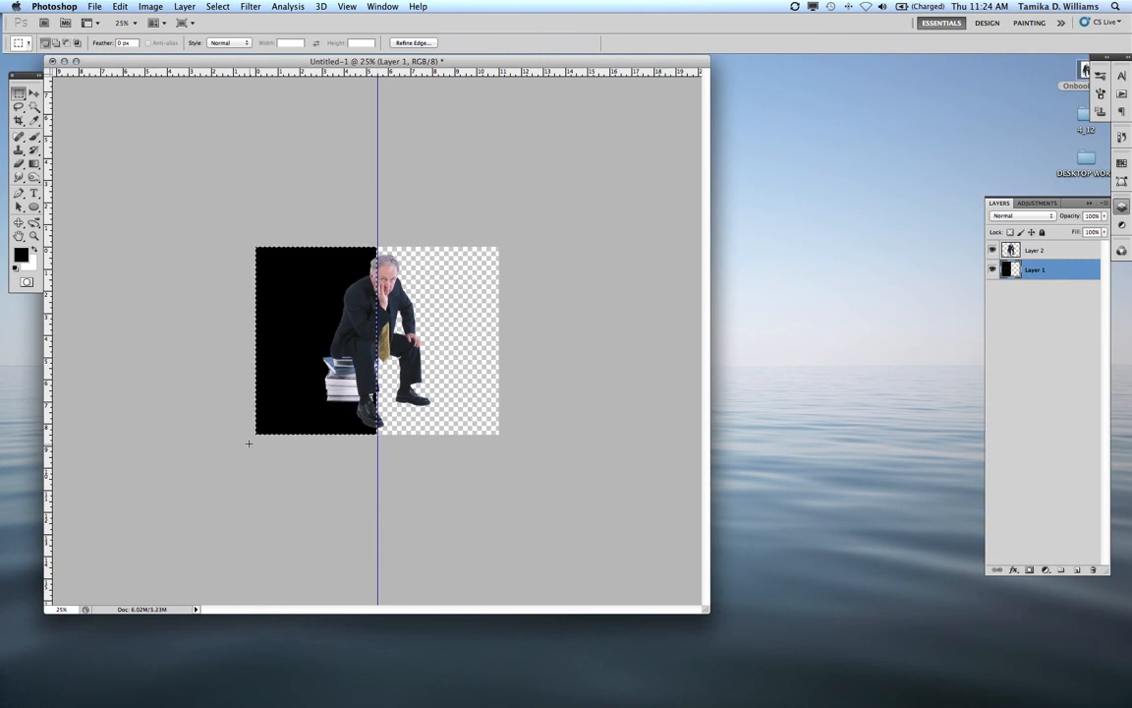
pyautogui.click(224, 369)
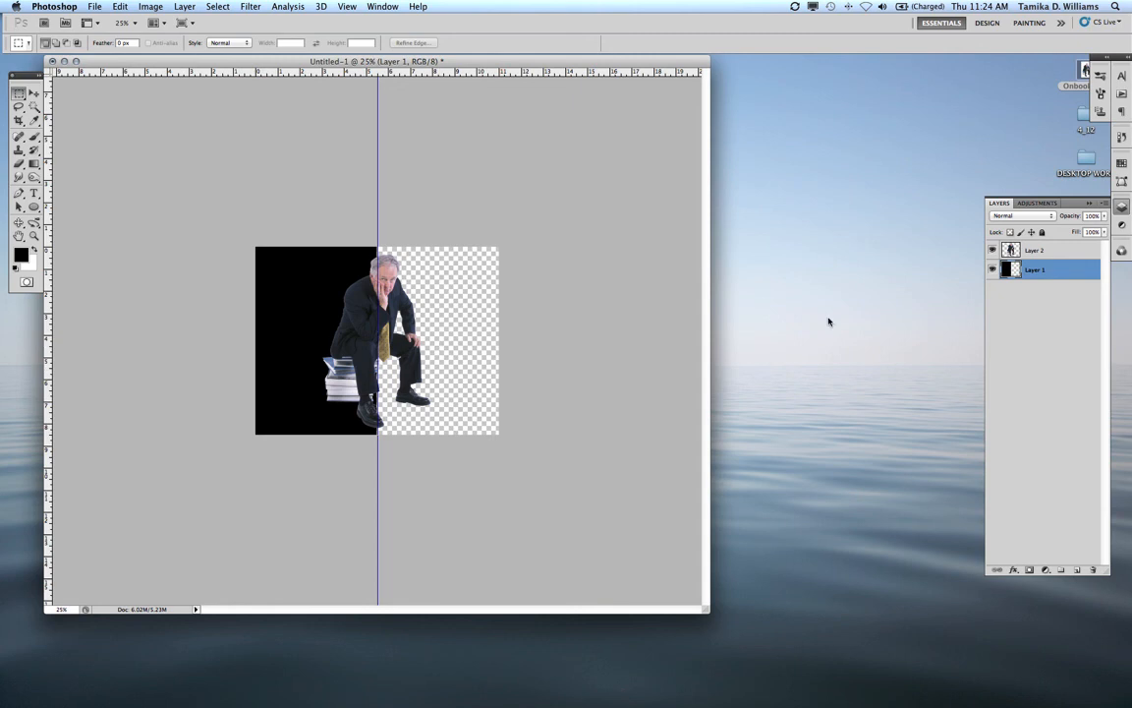
# Step: Flatten the image into a single Background layer
pyautogui.click(1102, 204)
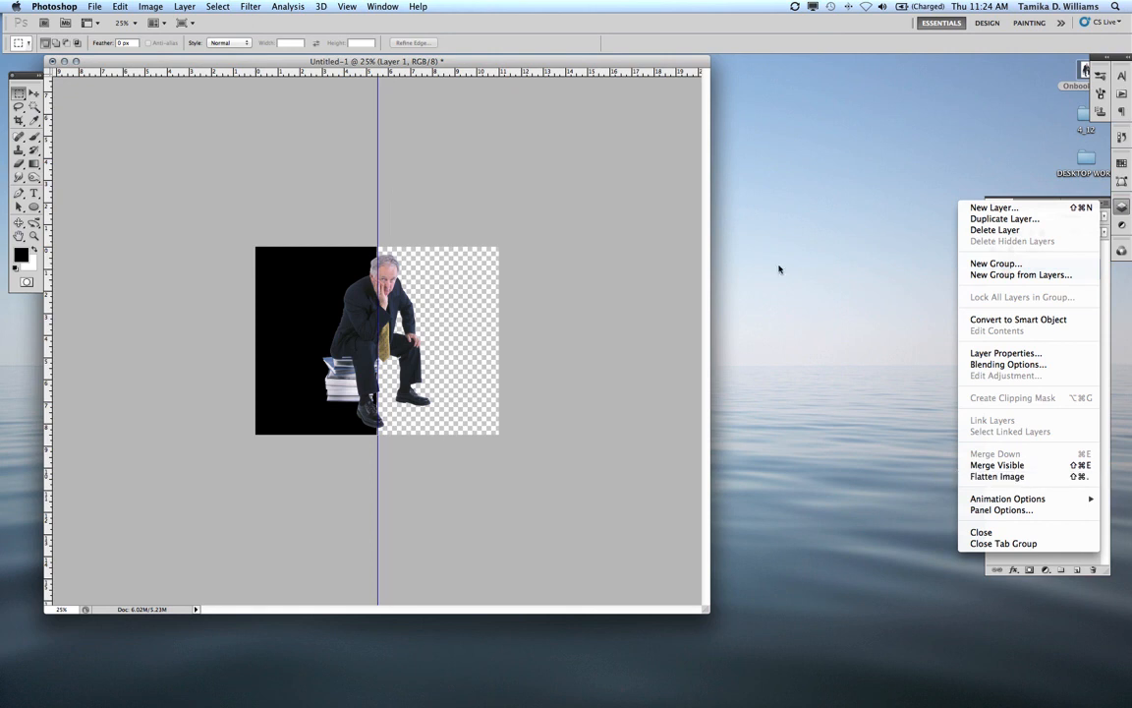
pyautogui.click(178, 6)
pyautogui.click(183, 6)
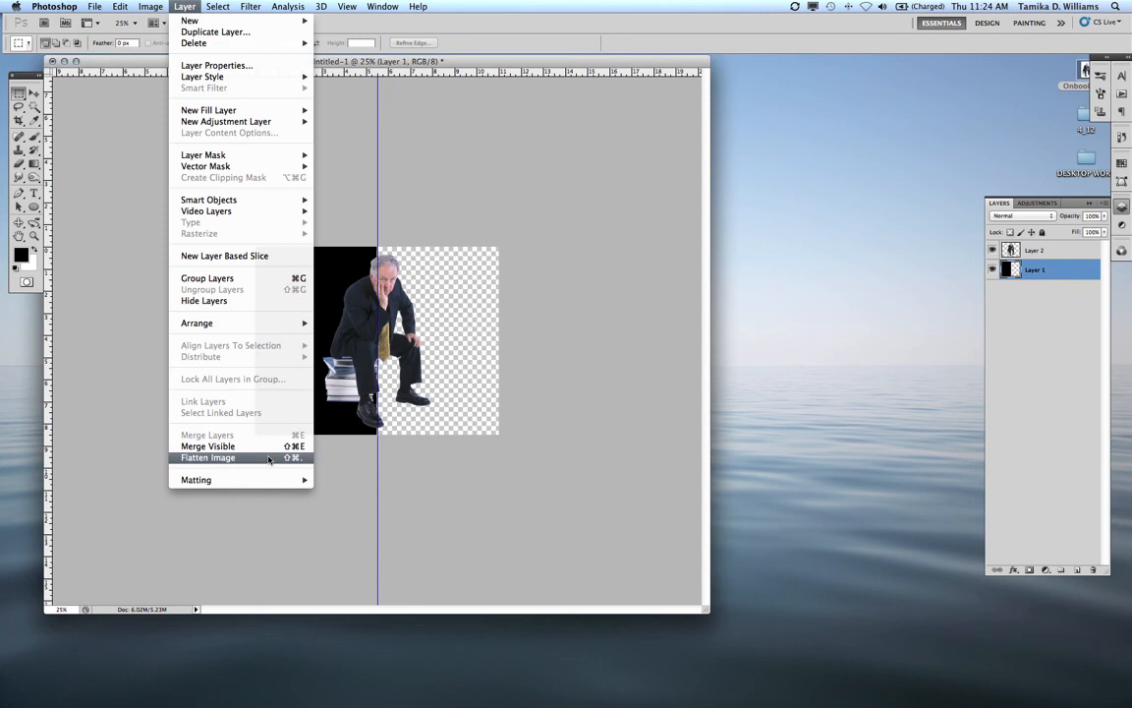
pyautogui.click(268, 458)
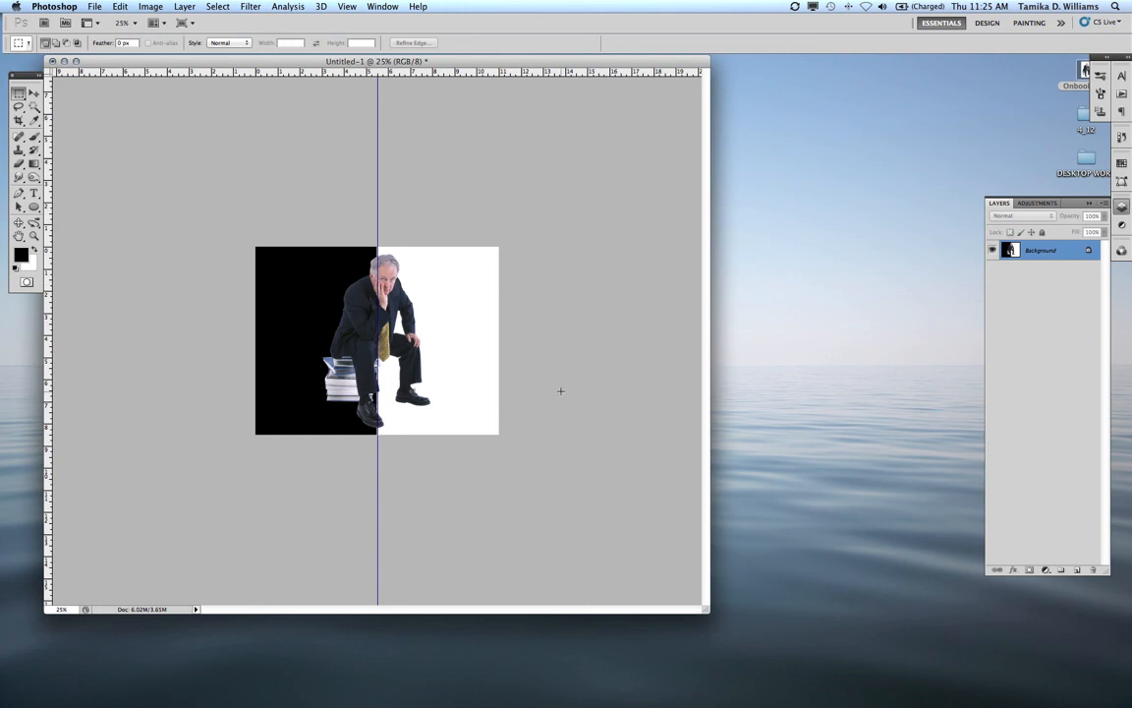
# Step: Save the flattened document to the Desktop in Photoshop format as bookguy.psd
pyautogui.press('super+s')
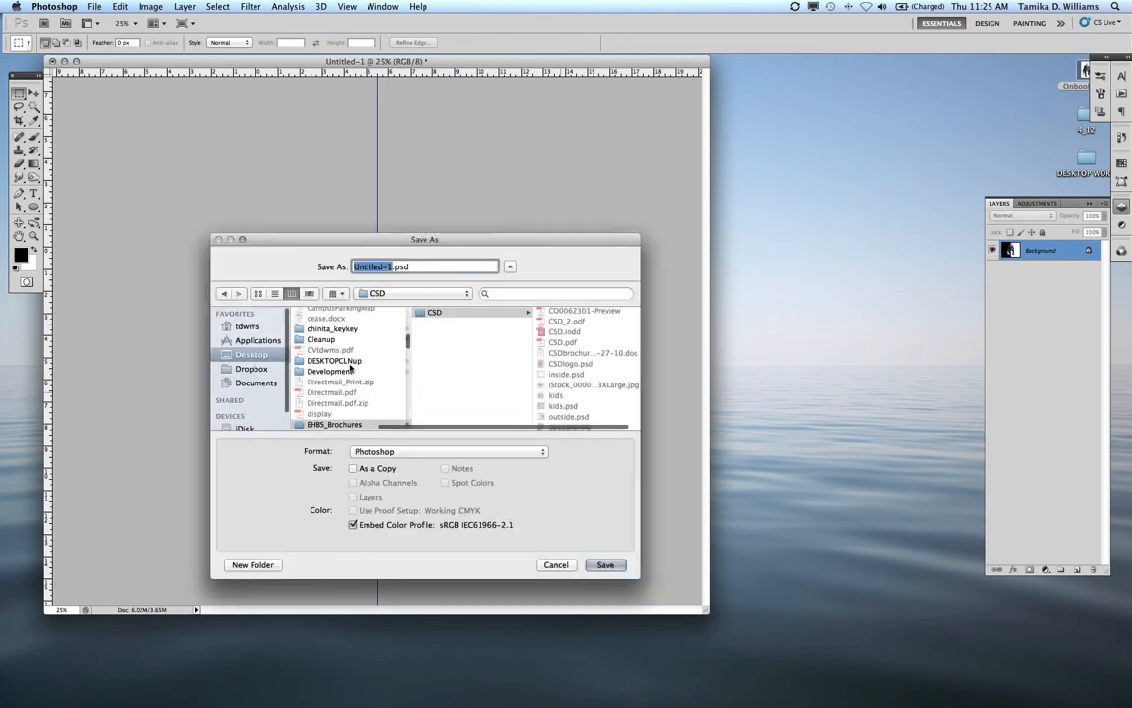
pyautogui.click(248, 356)
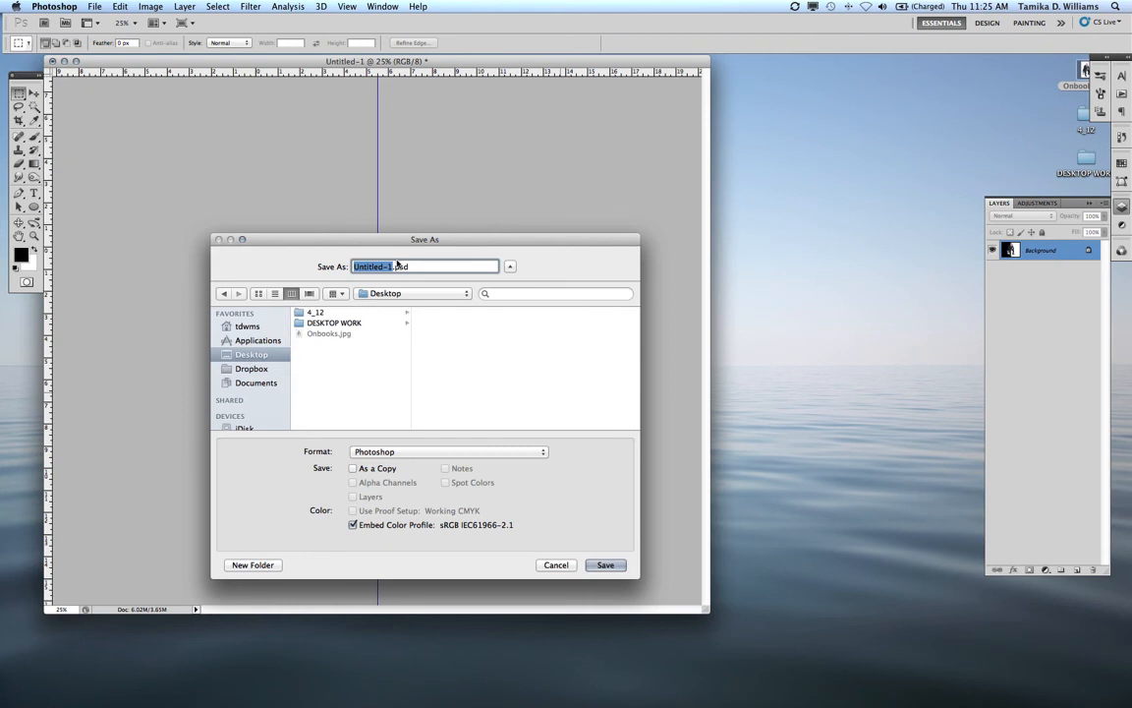
pyautogui.write('bookguy')
pyautogui.press('Return')
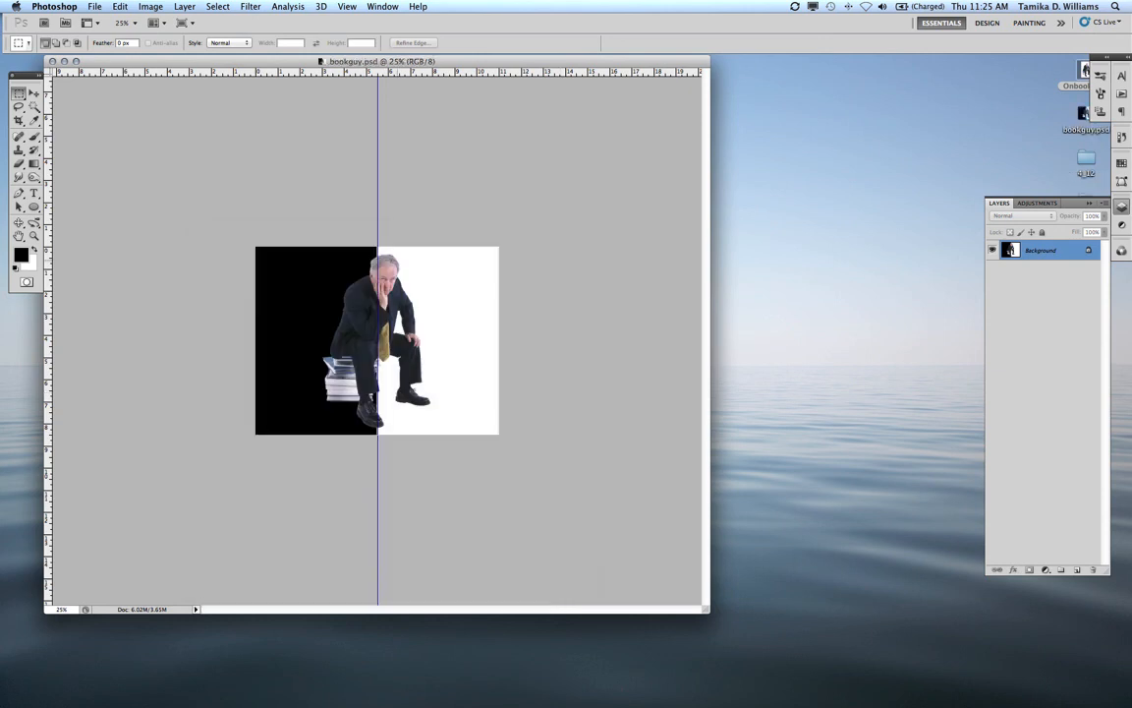